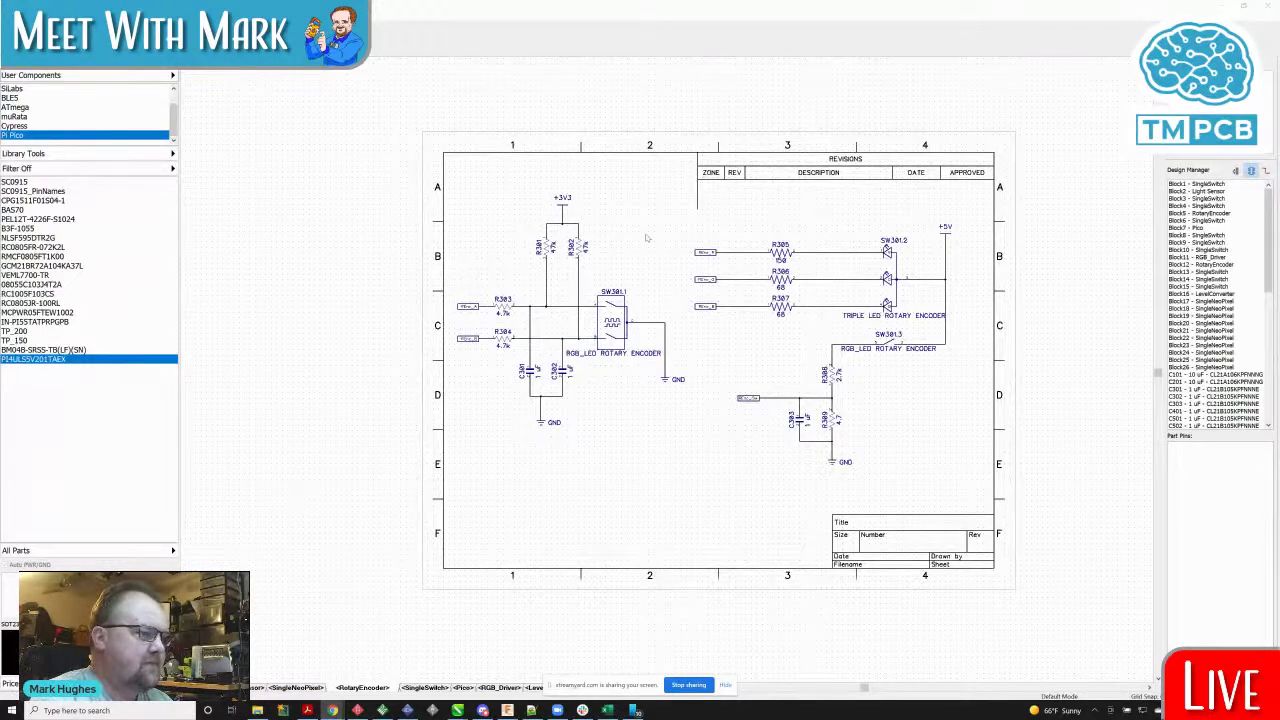
Step: Zoom in on the encoder circuit's 4.7k resistors, 47k pull-ups and 1 uF capacitors
click(615, 255)
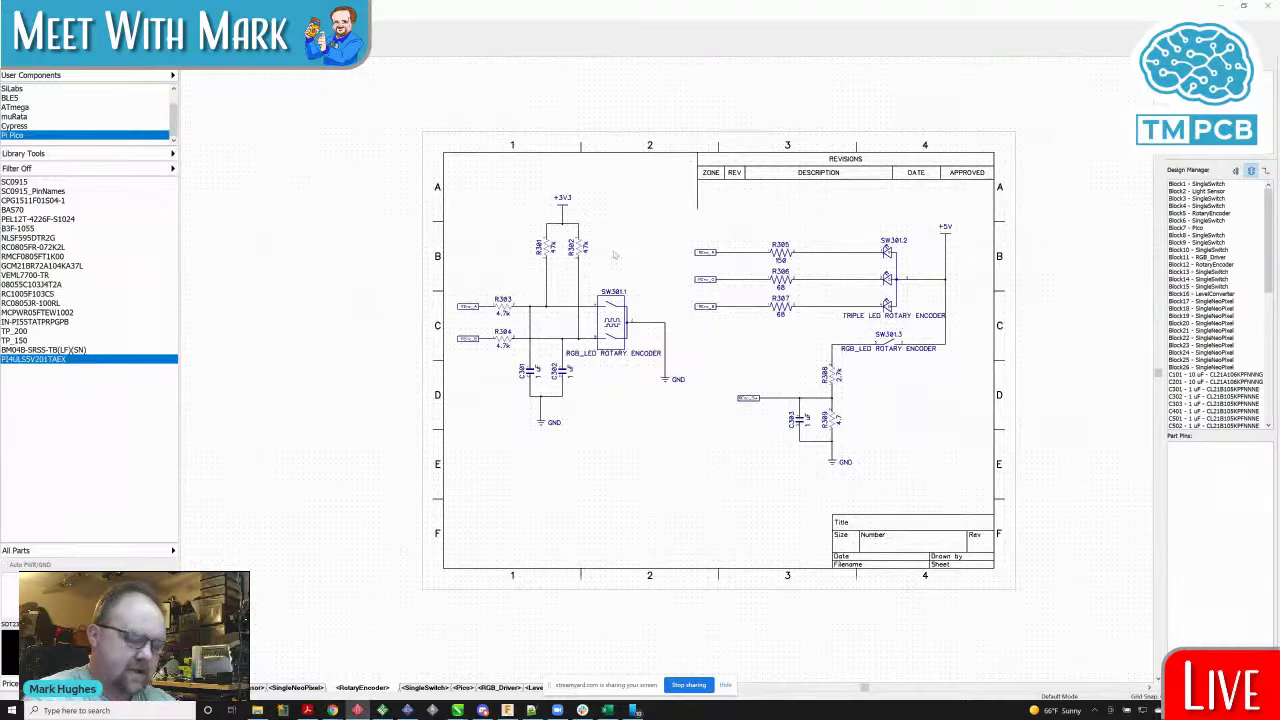
scroll(615, 255, up, 3)
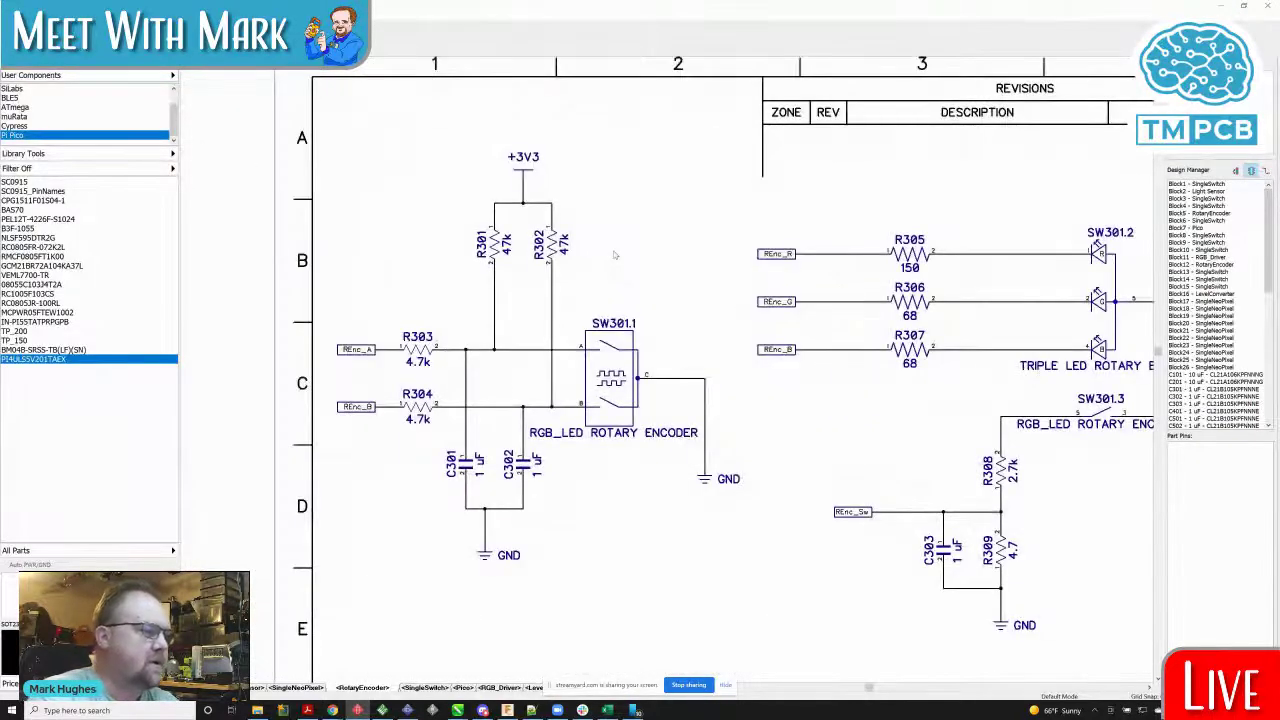
scroll(615, 255, up, 1)
scroll(615, 255, up, 1)
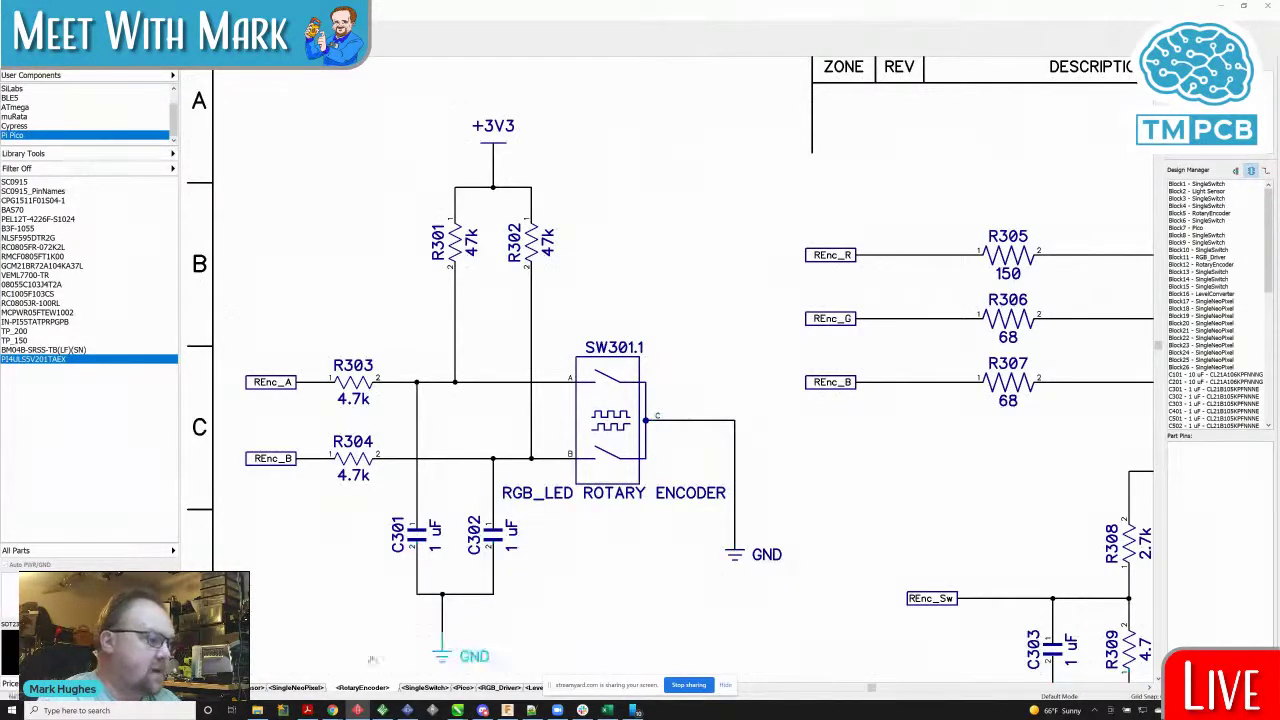
key(Home)
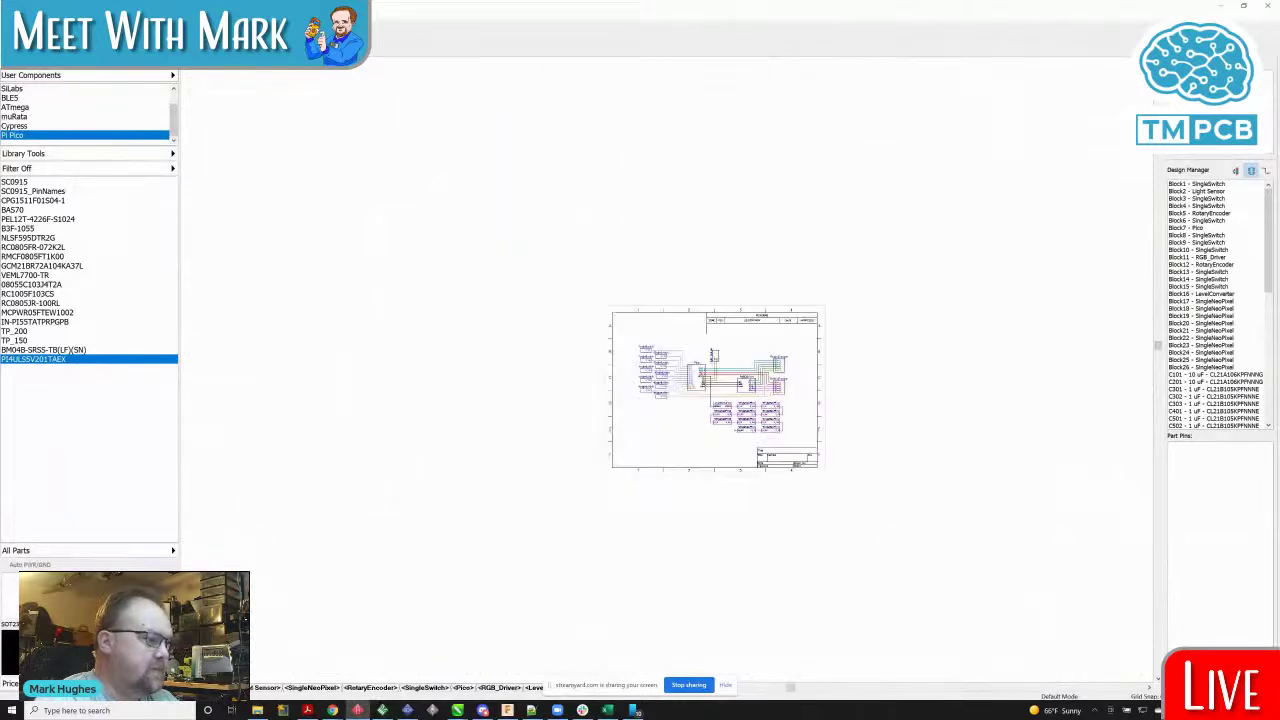
scroll(715, 390, up, 5)
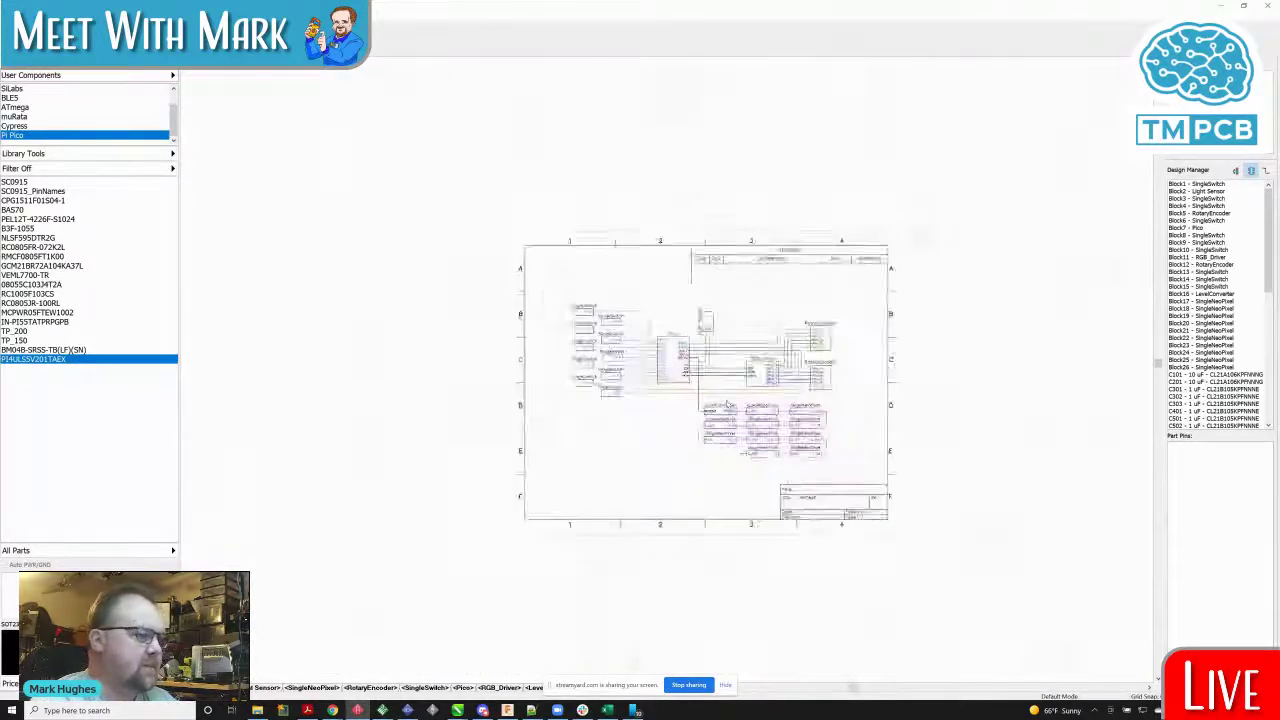
scroll(728, 403, up, 2)
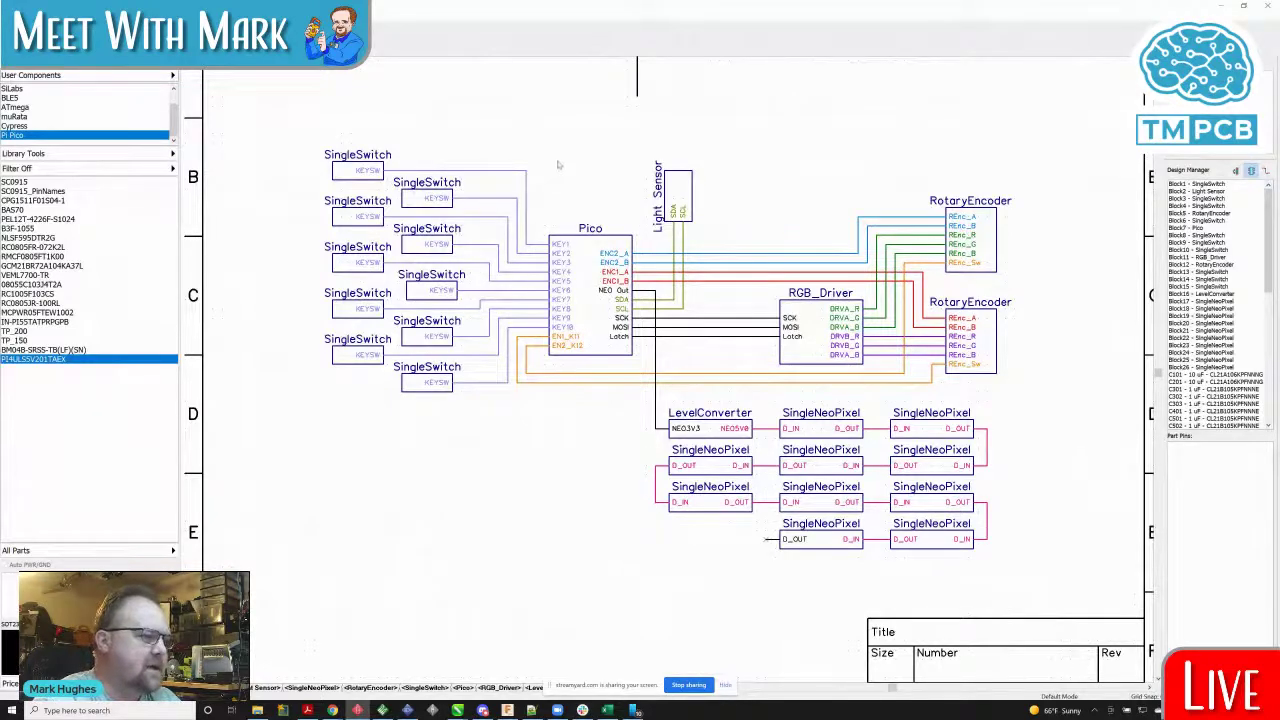
scroll(523, 152, up, 3)
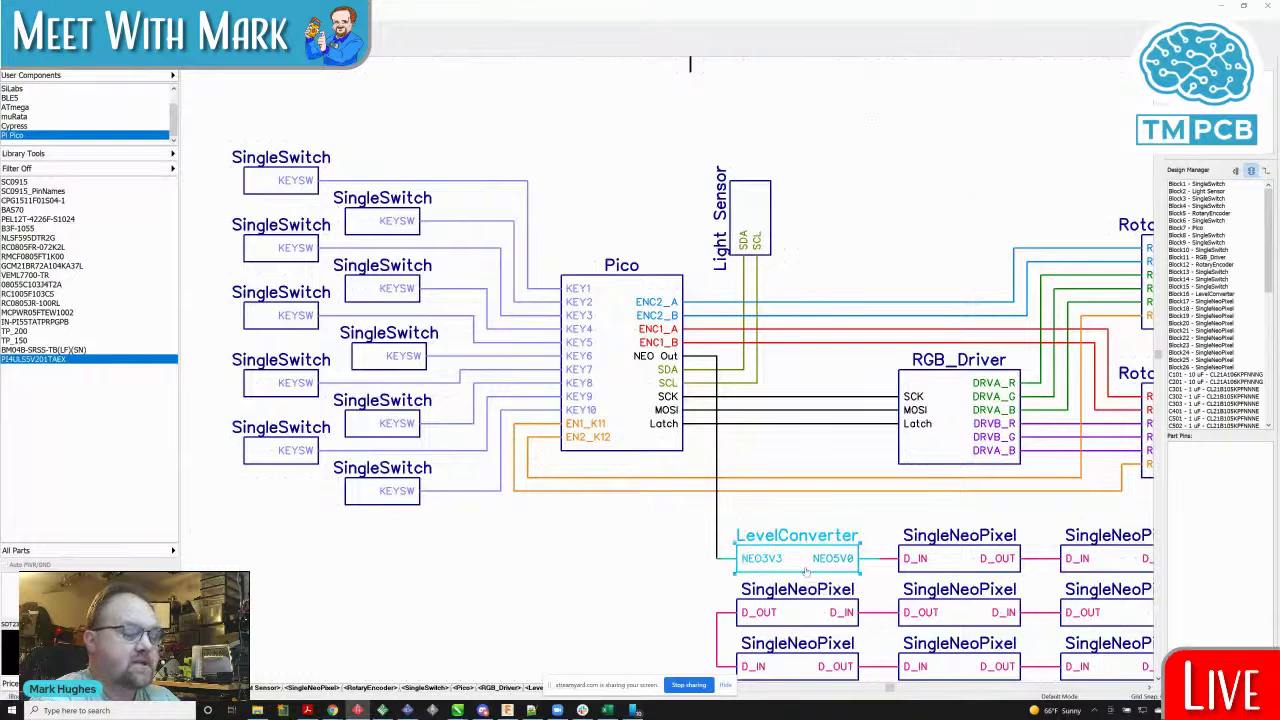
click(935, 568)
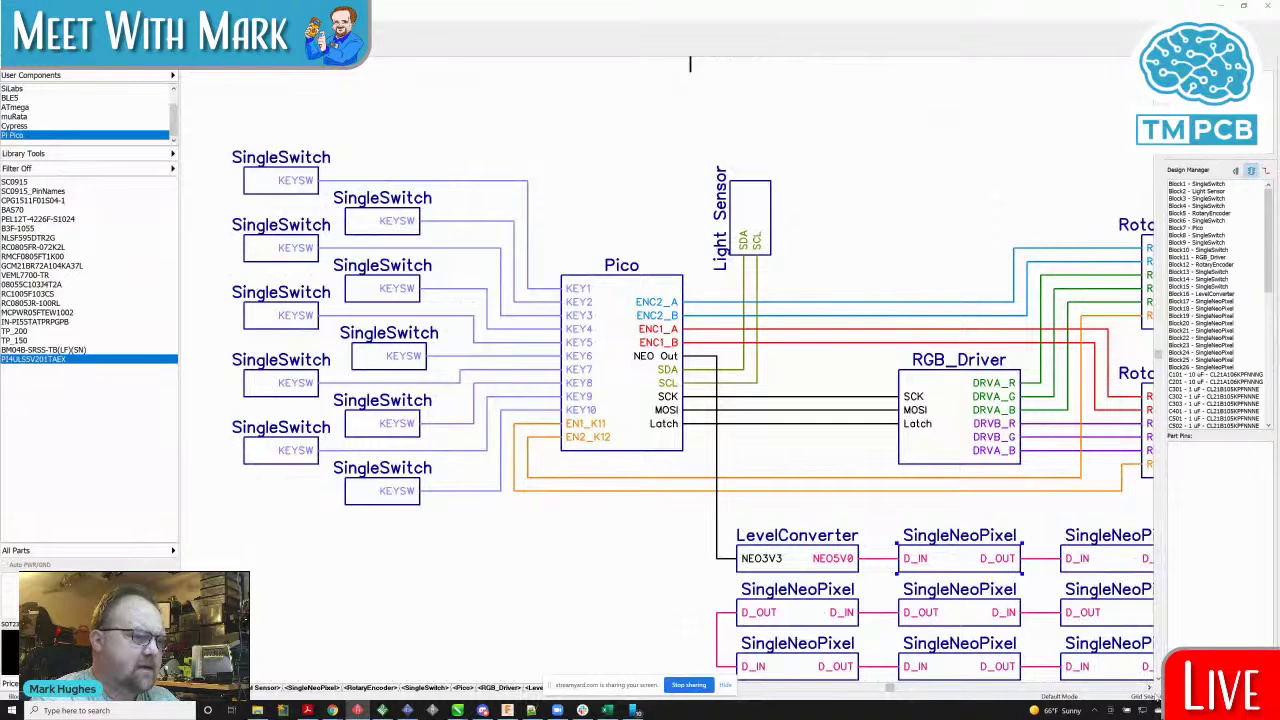
click(1150, 688)
click(1150, 688)
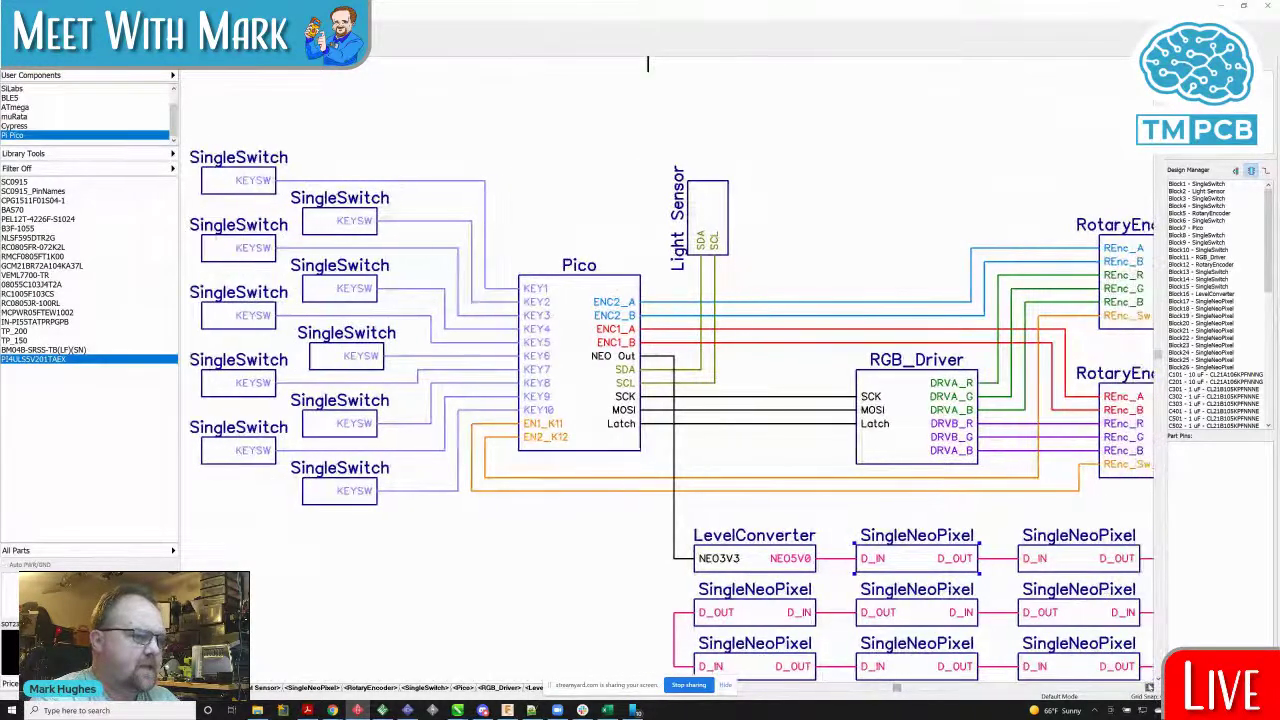
click(1150, 688)
click(1150, 688)
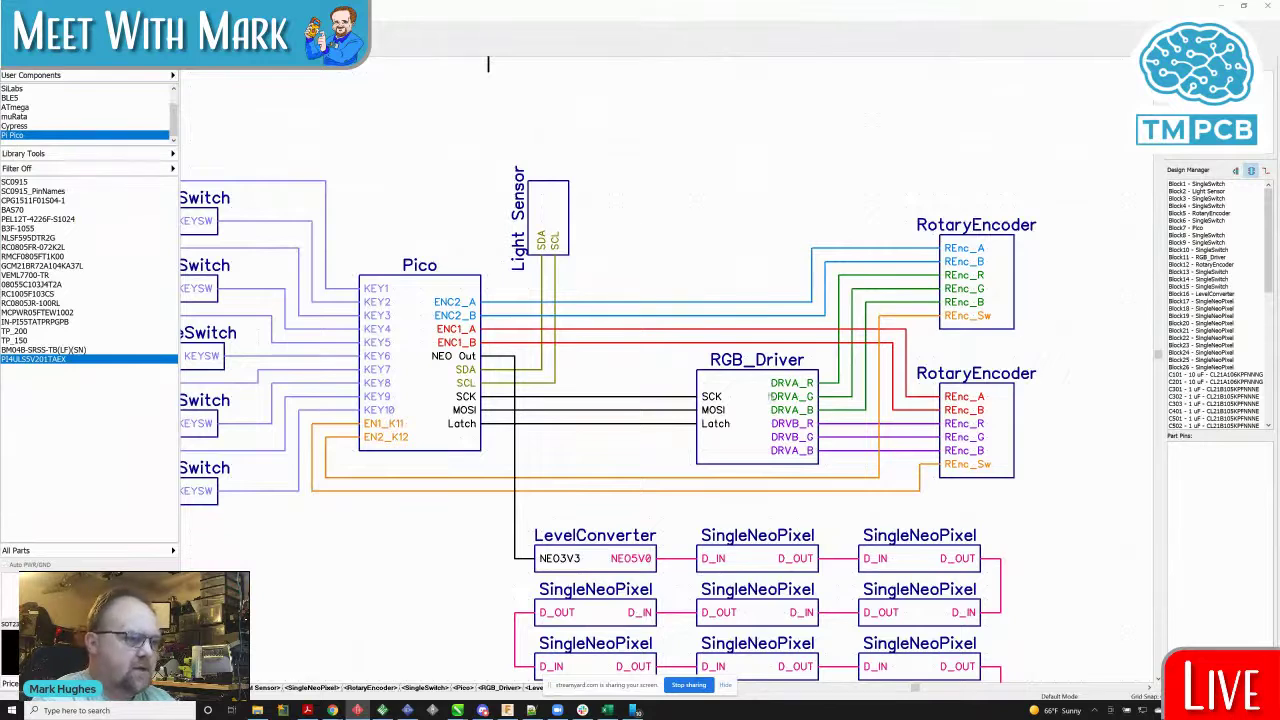
click(745, 417)
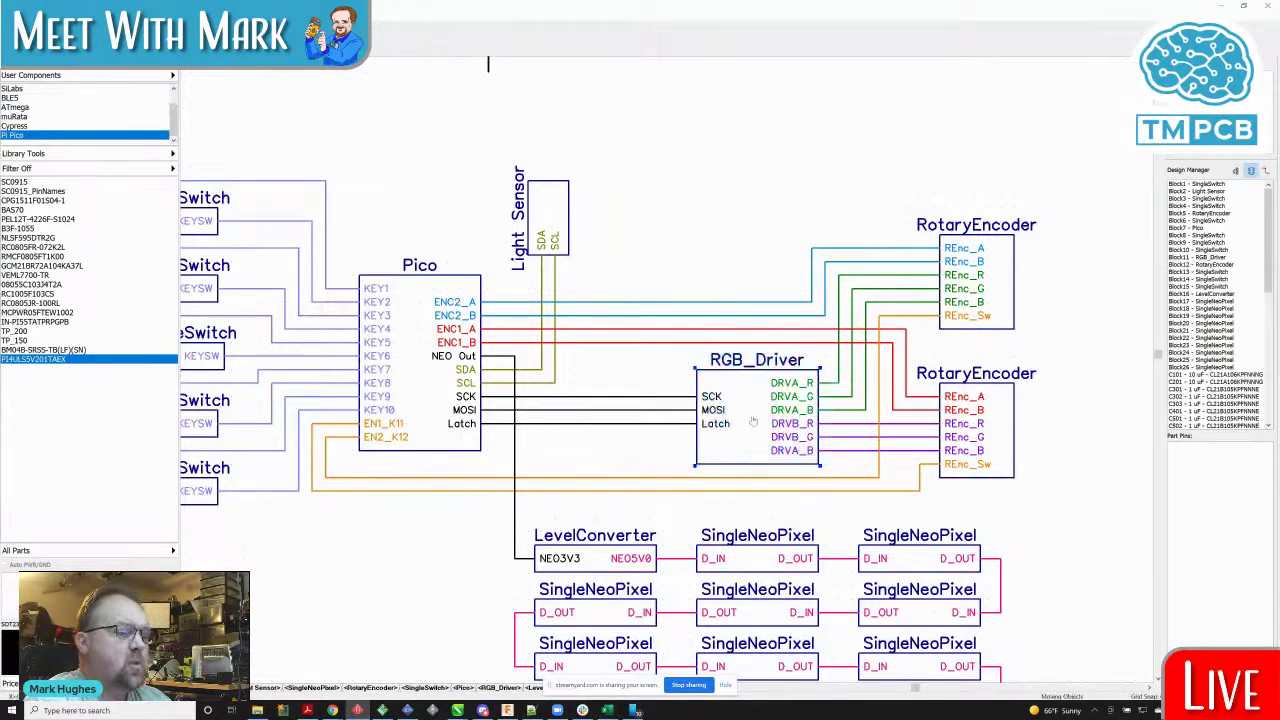
click(970, 244)
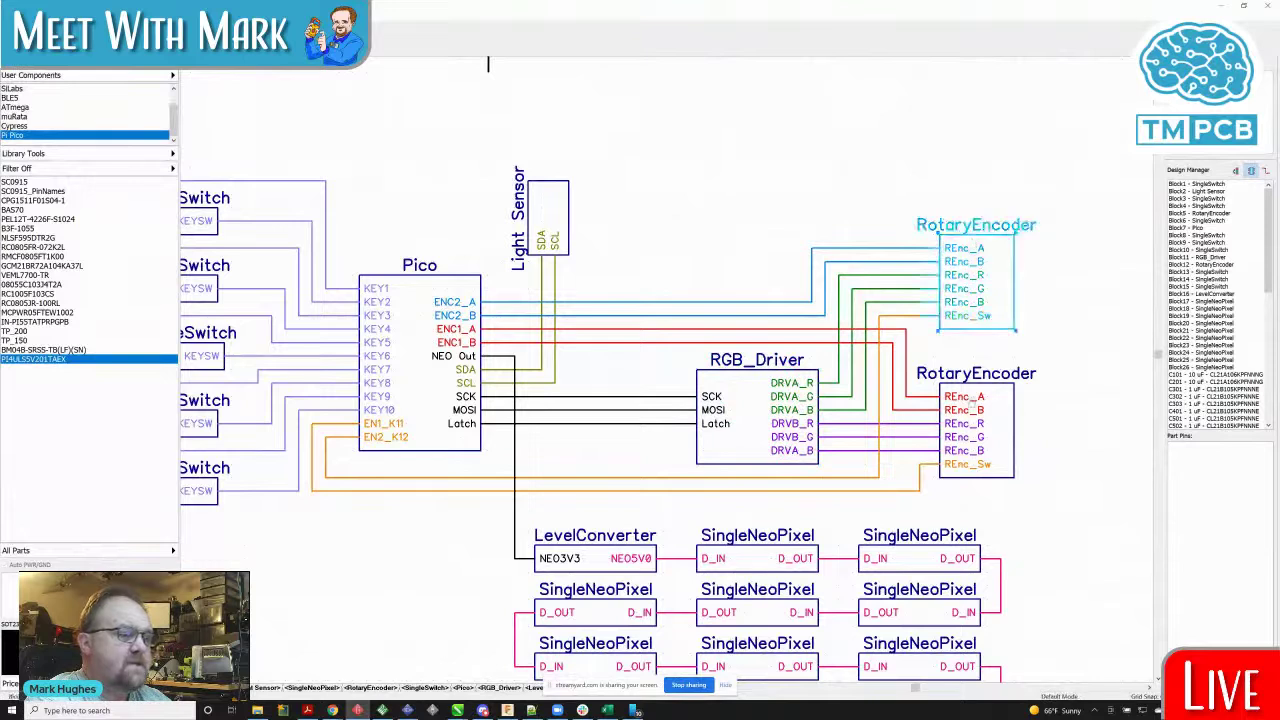
click(968, 420)
click(750, 562)
click(703, 253)
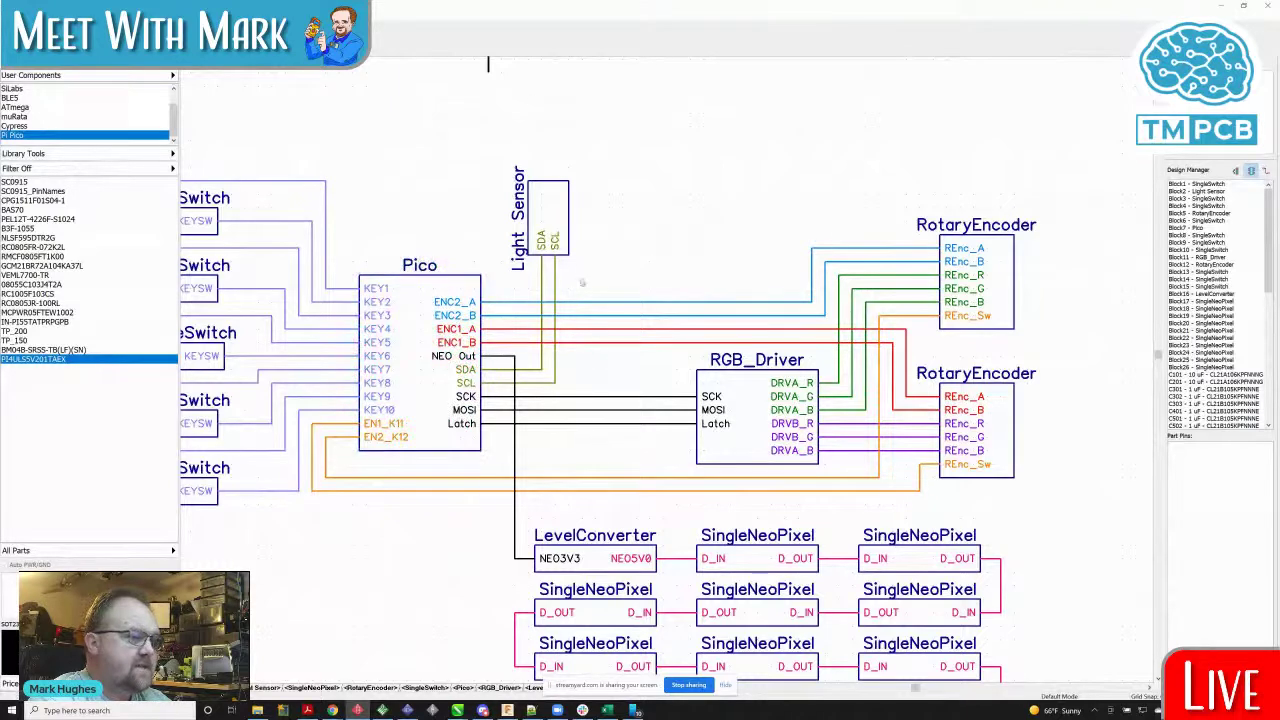
Step: On the Light Sensor sheet, nudge capacitor C101 and its wires up one step, then return to the top level
double_click(543, 221)
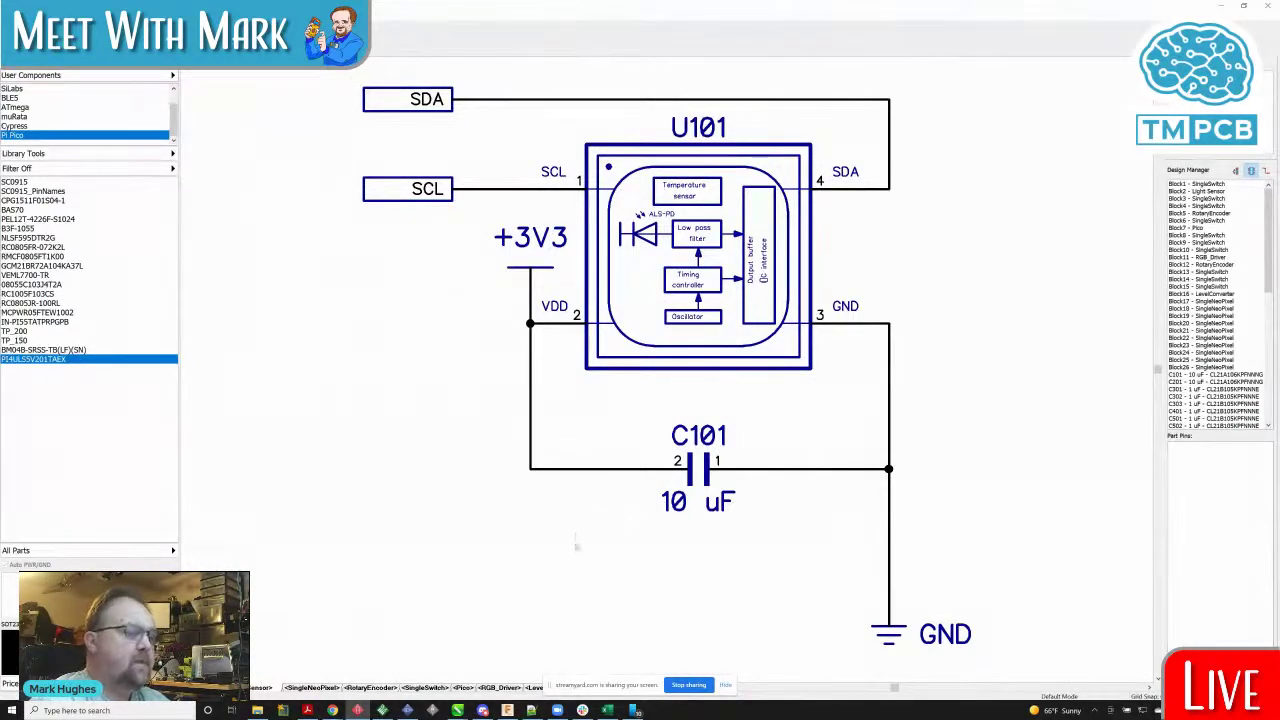
drag(603, 557, 828, 422)
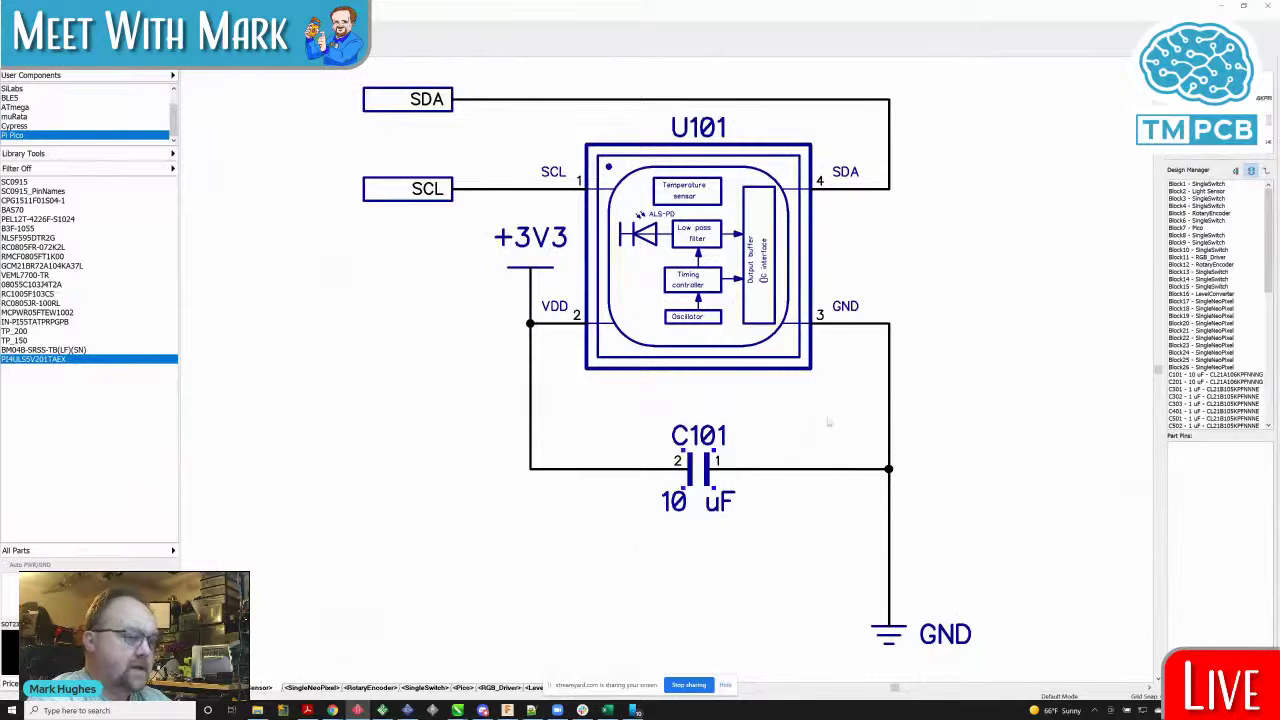
key(Up)
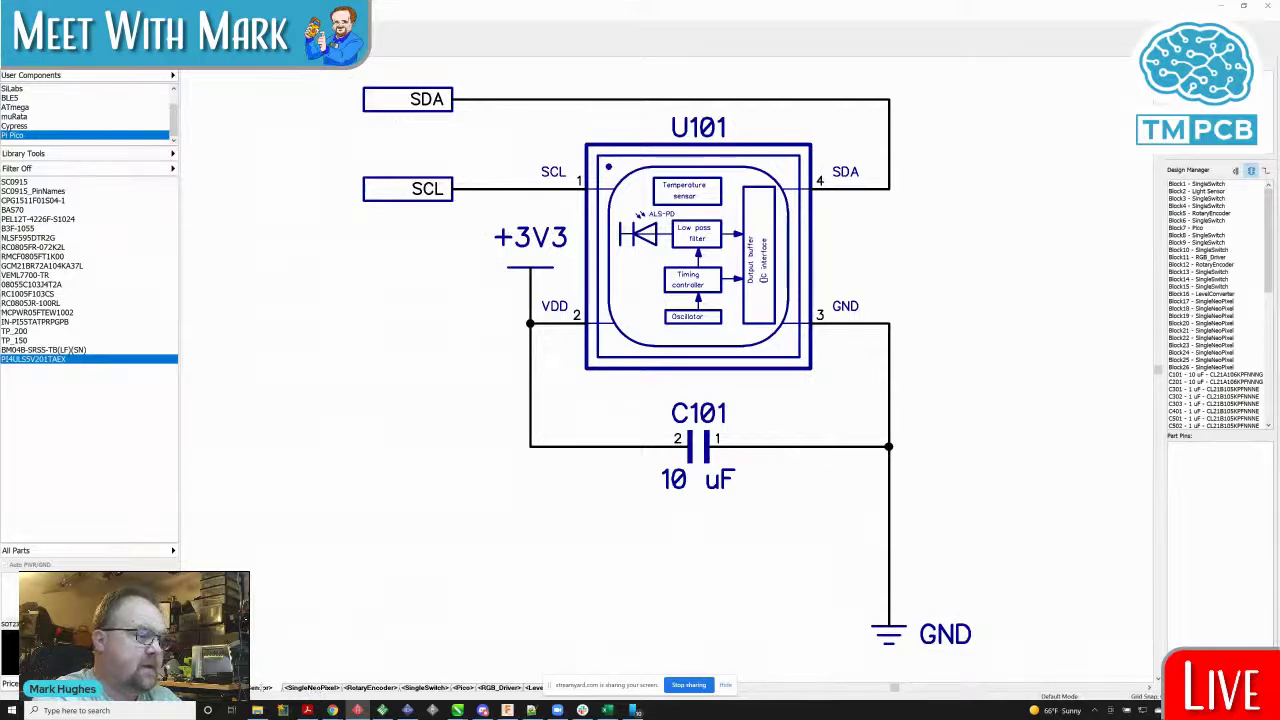
click(240, 687)
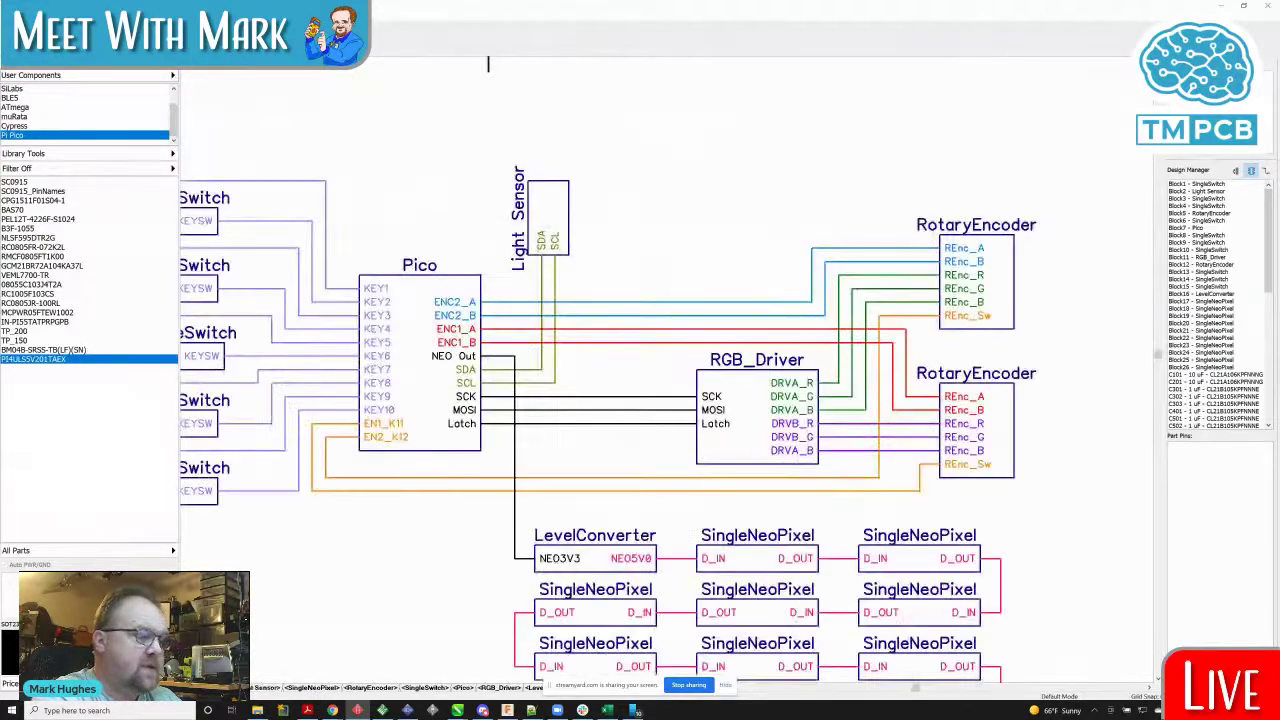
Step: On the LevelConverter sheet, check U701's properties unchanged and shift capacitor C702 slightly right
double_click(611, 562)
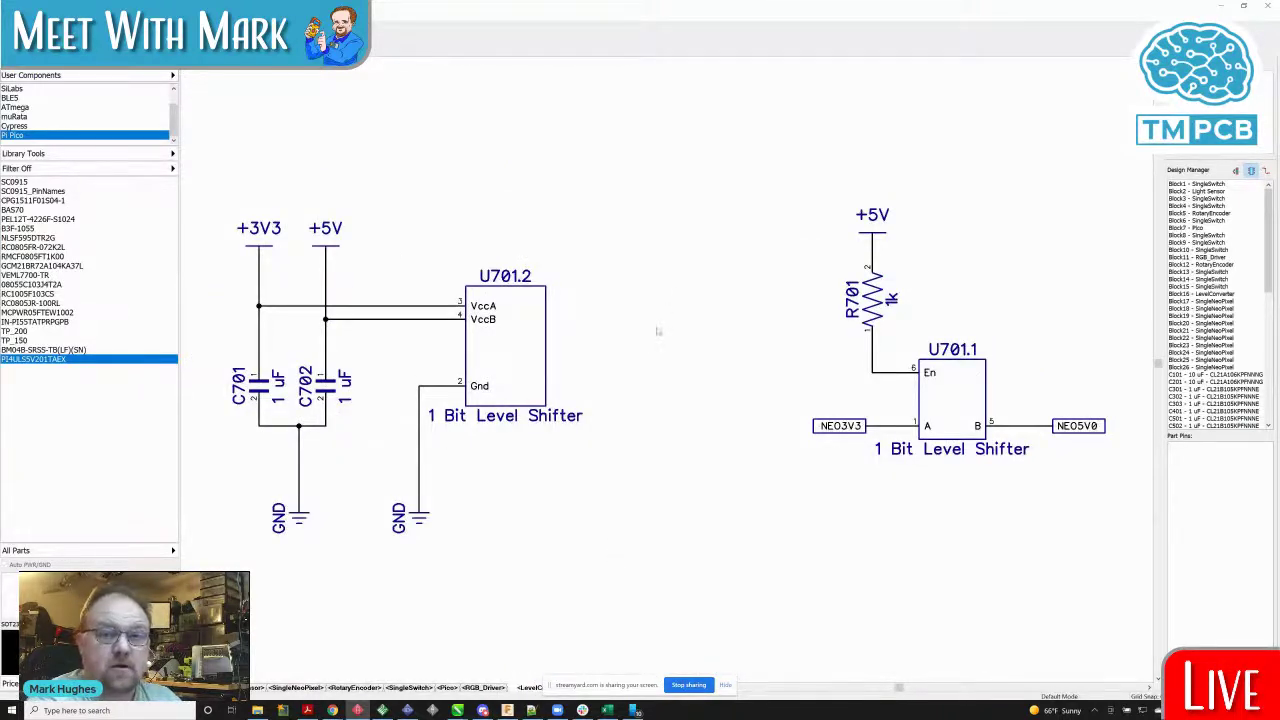
click(496, 330)
double_click(496, 330)
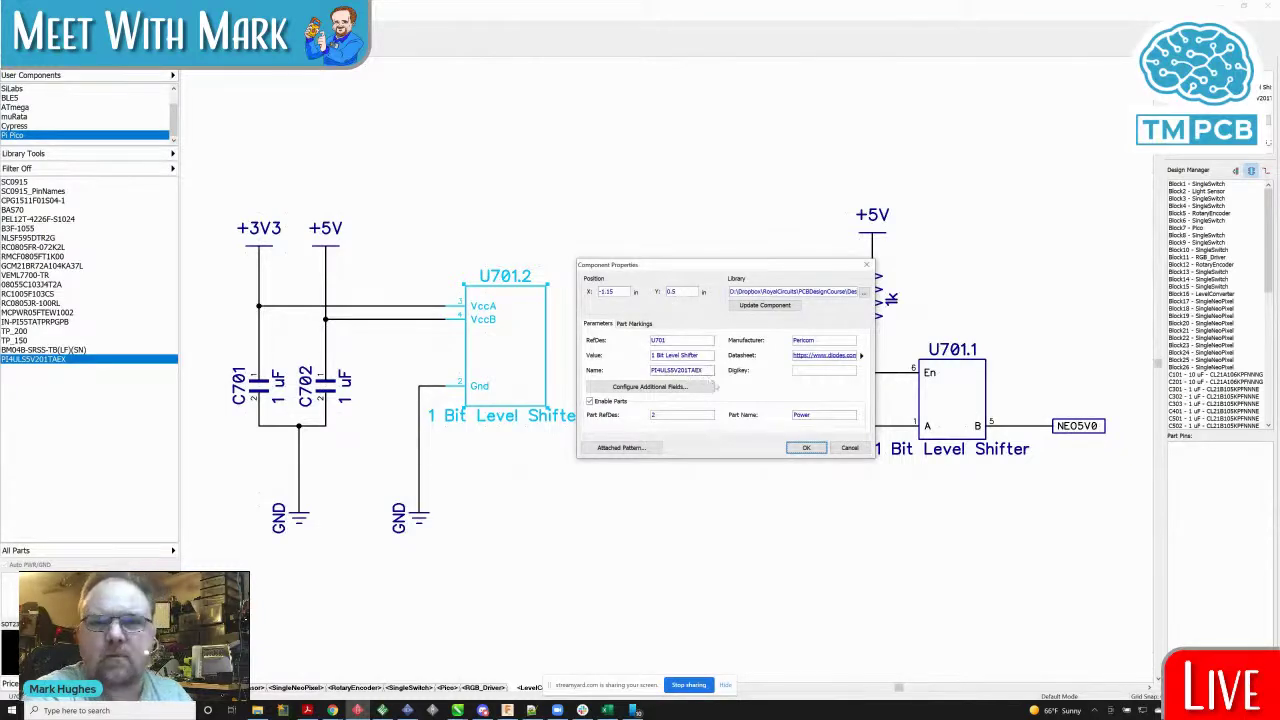
click(850, 448)
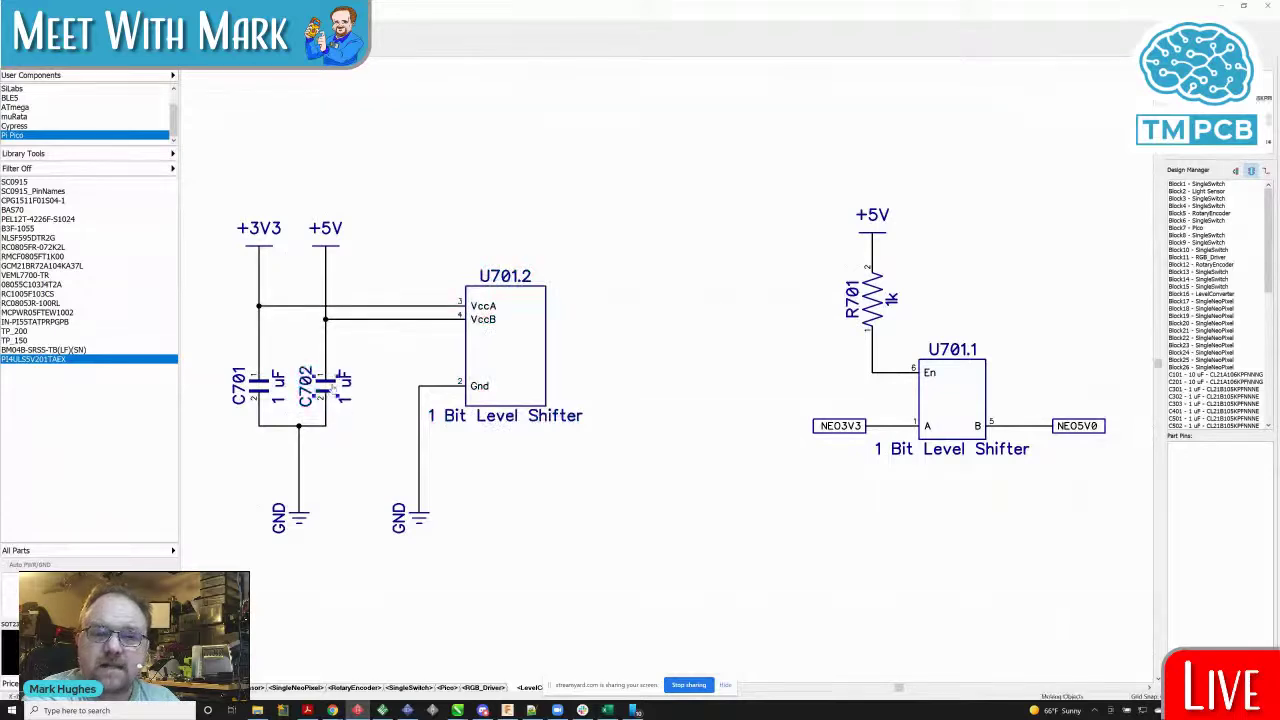
drag(320, 376, 326, 374)
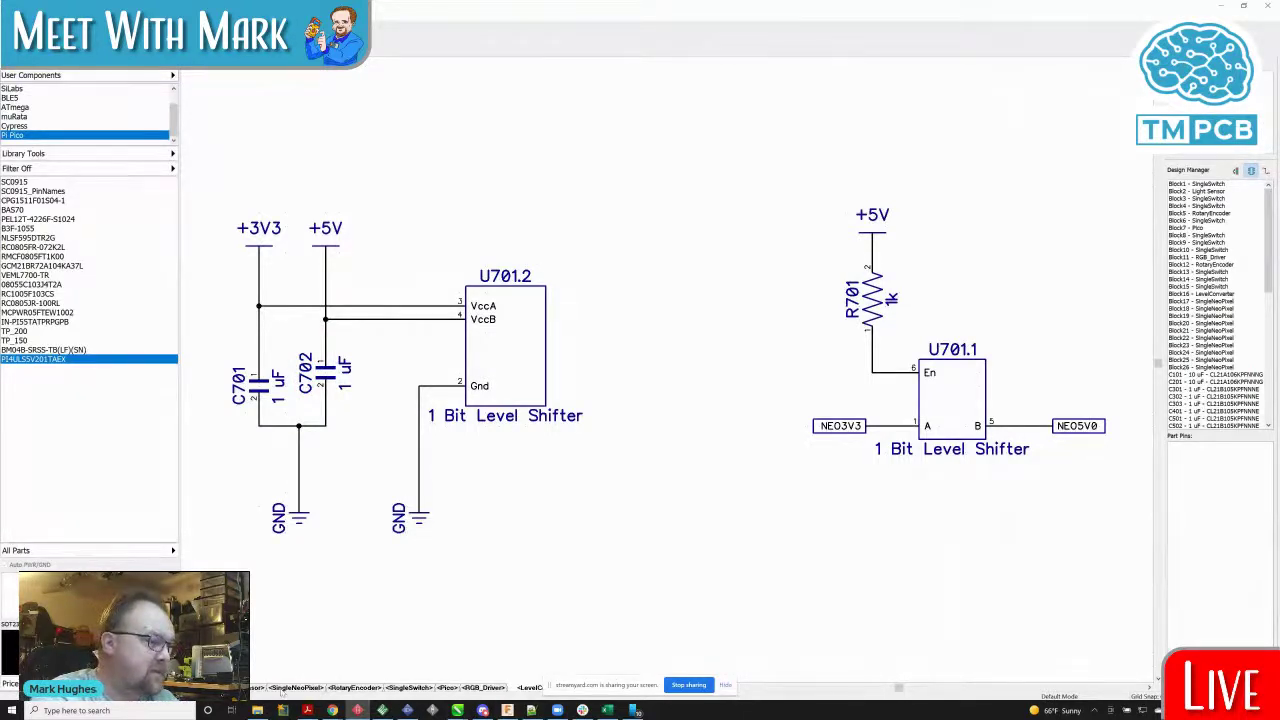
click(295, 687)
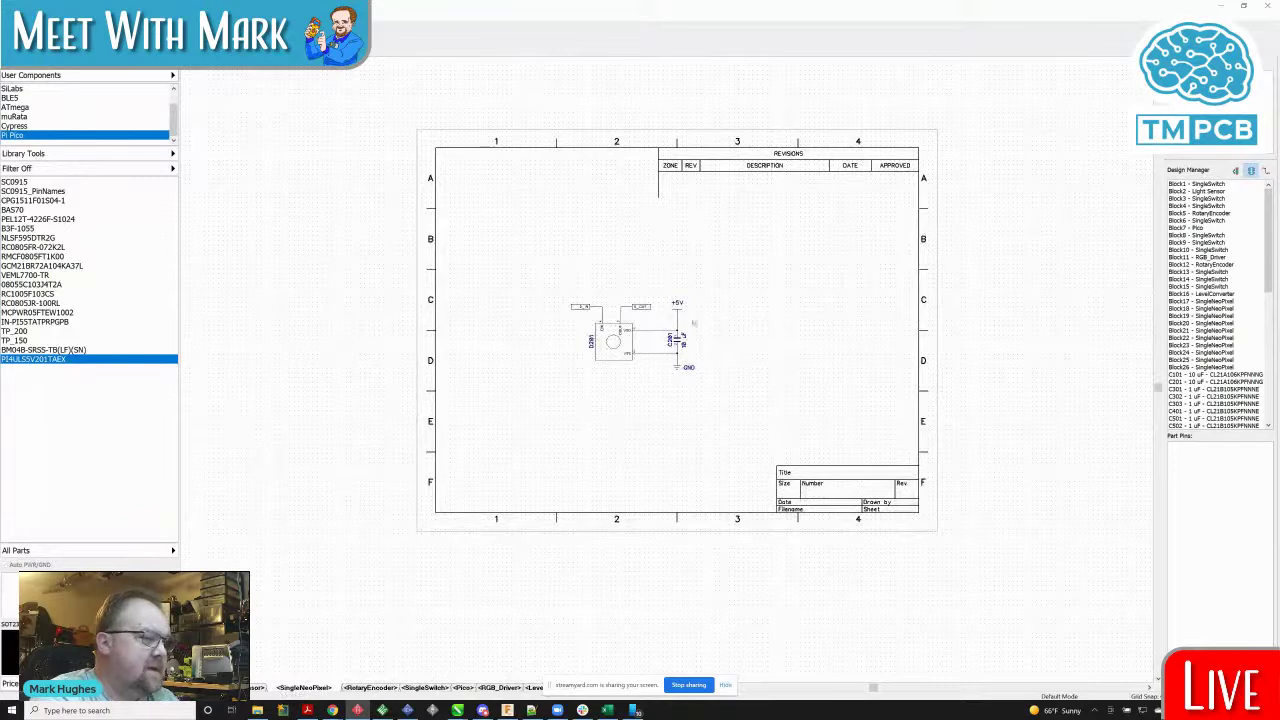
Step: Zoom in and select the parts around capacitor C201 before going to the RotaryEncoder sheet
scroll(650, 331, up, 5)
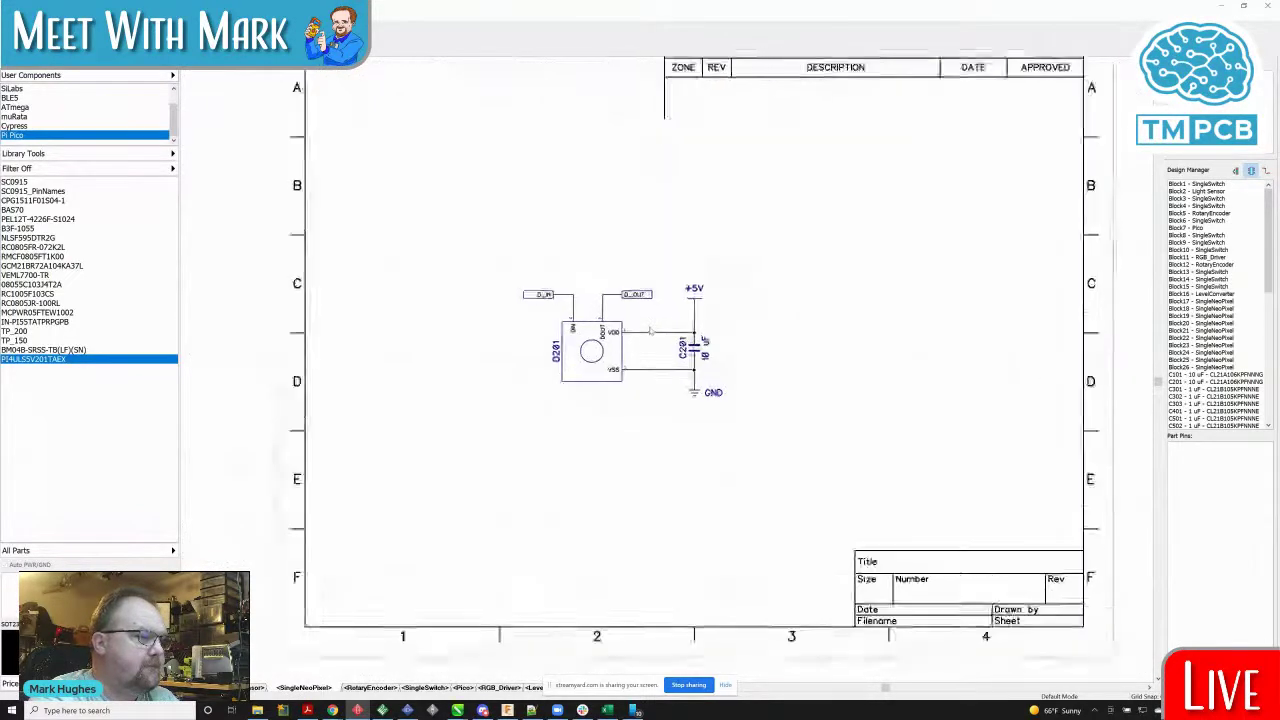
scroll(650, 331, up, 4)
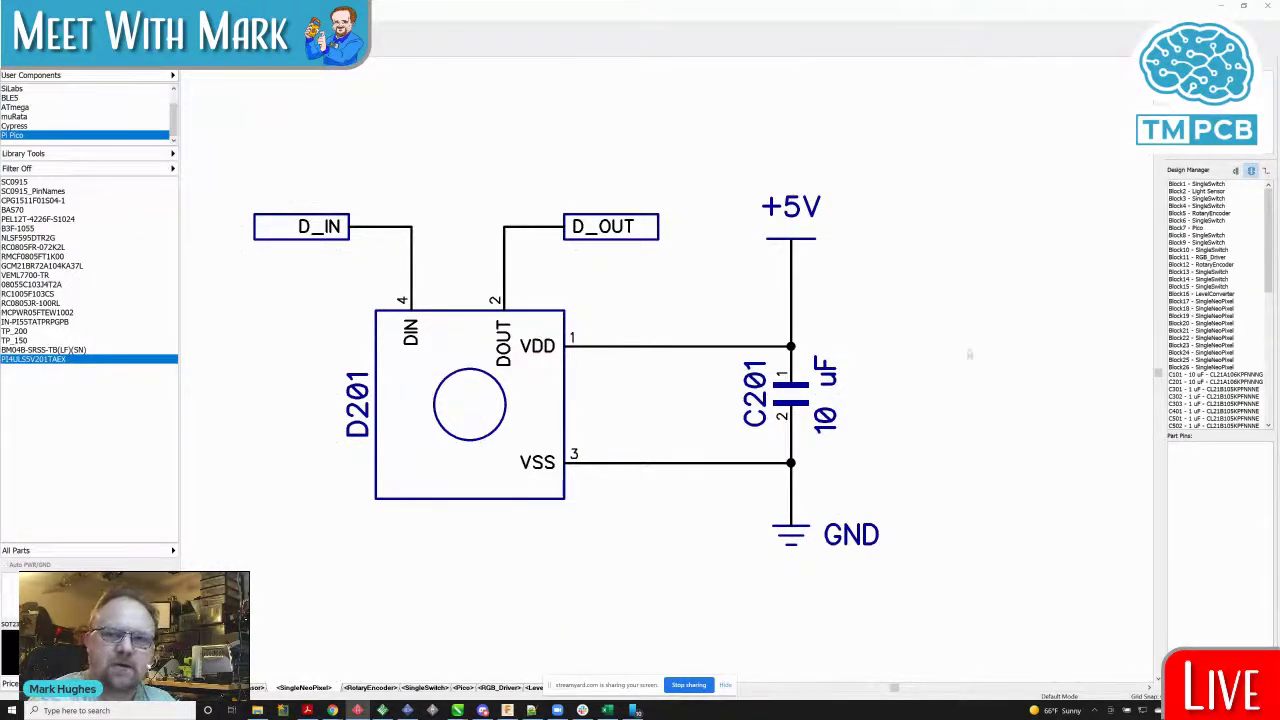
drag(944, 334, 767, 516)
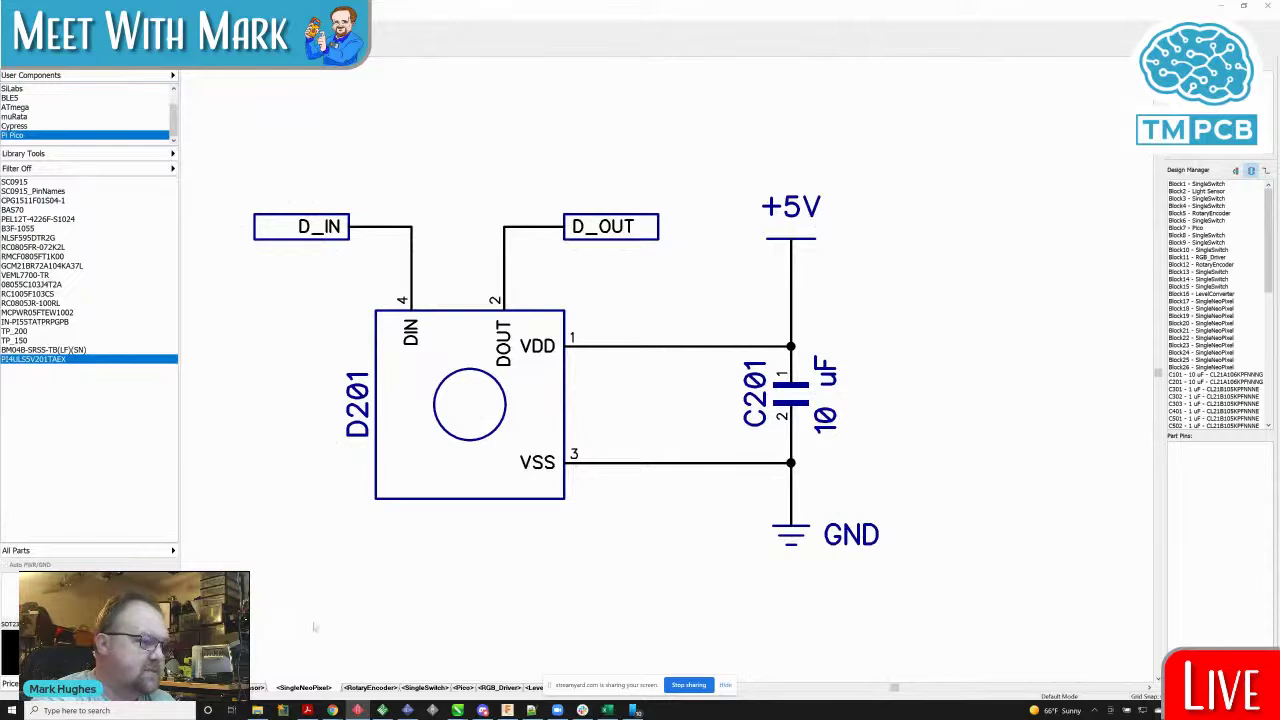
click(360, 687)
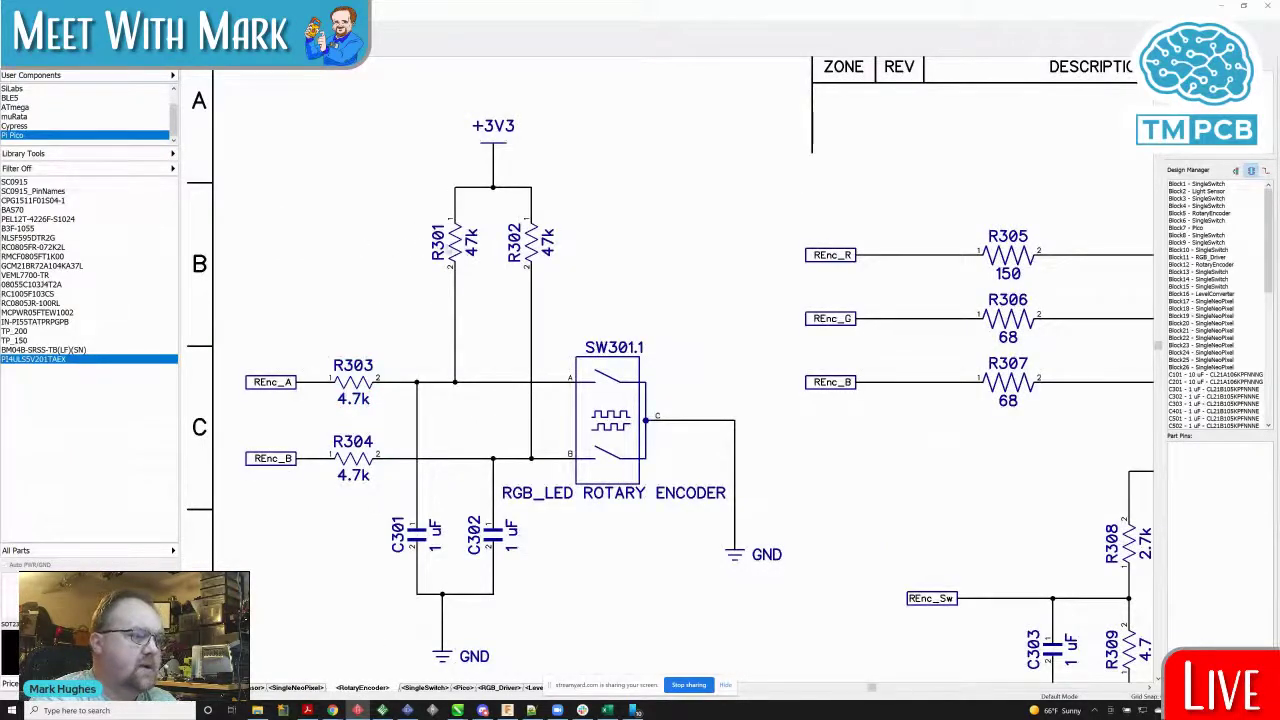
click(457, 250)
click(416, 343)
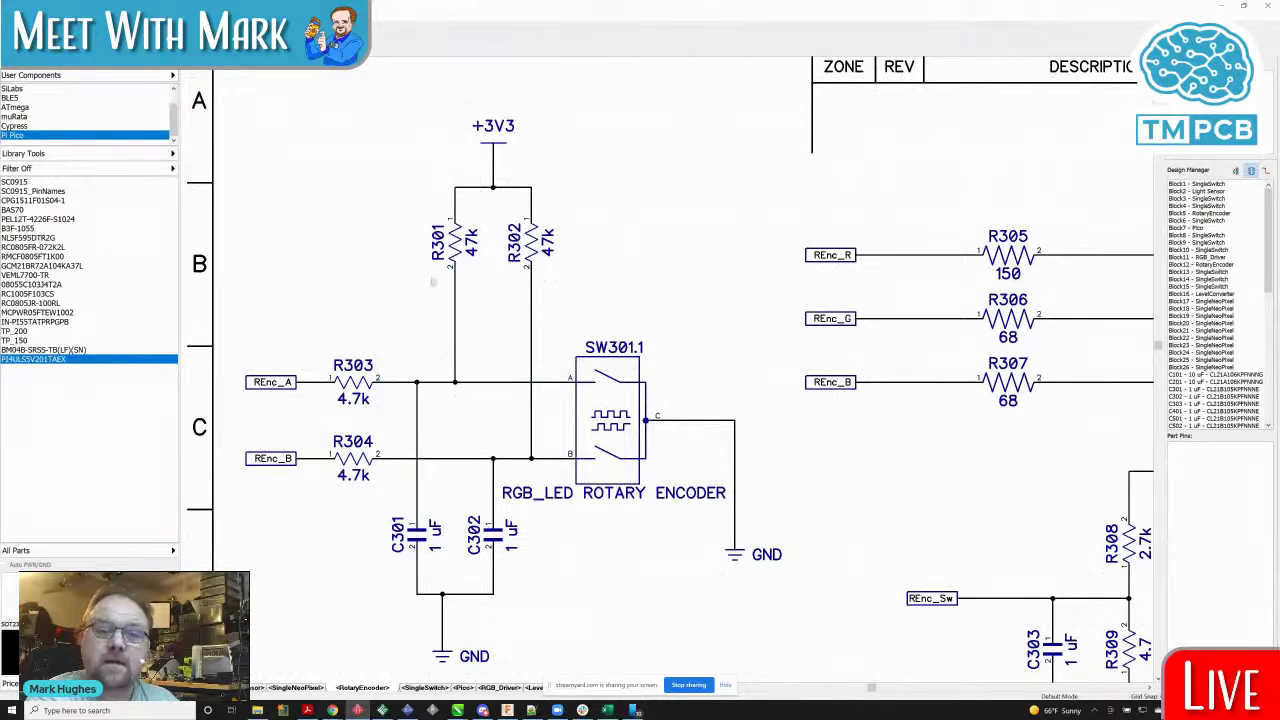
click(455, 245)
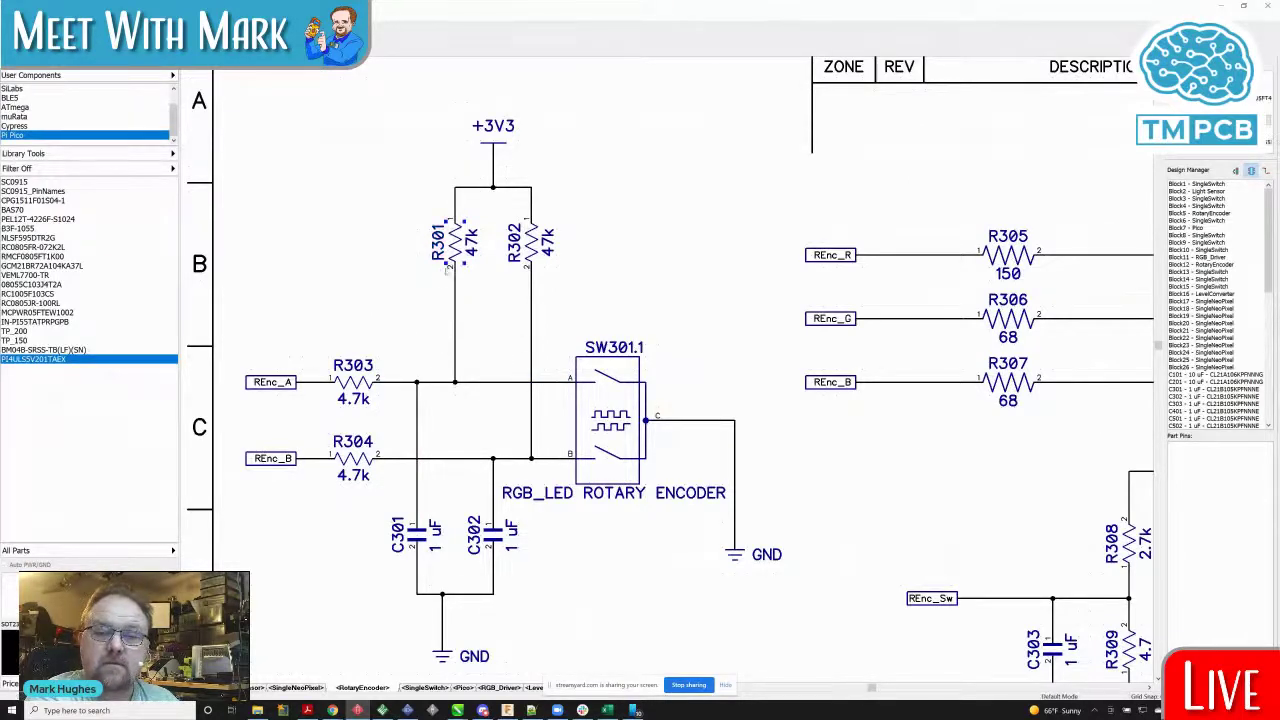
click(424, 305)
drag(318, 348, 527, 666)
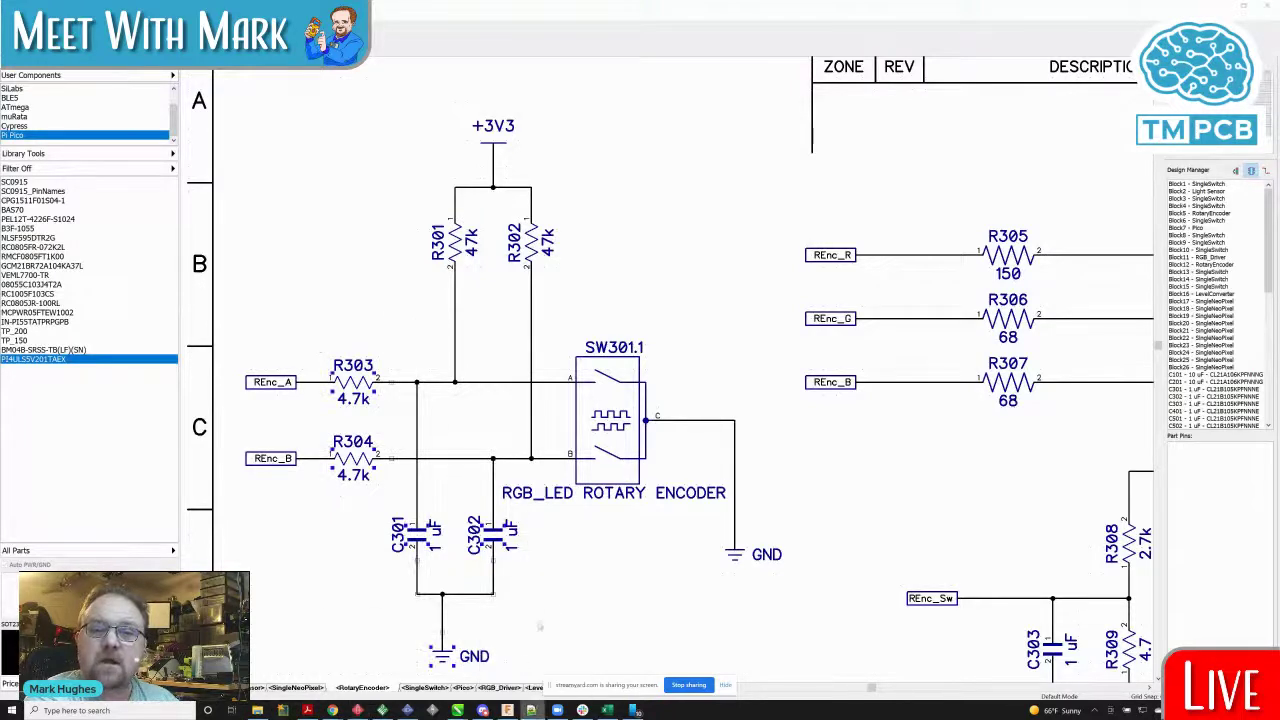
right_click(527, 648)
click(700, 581)
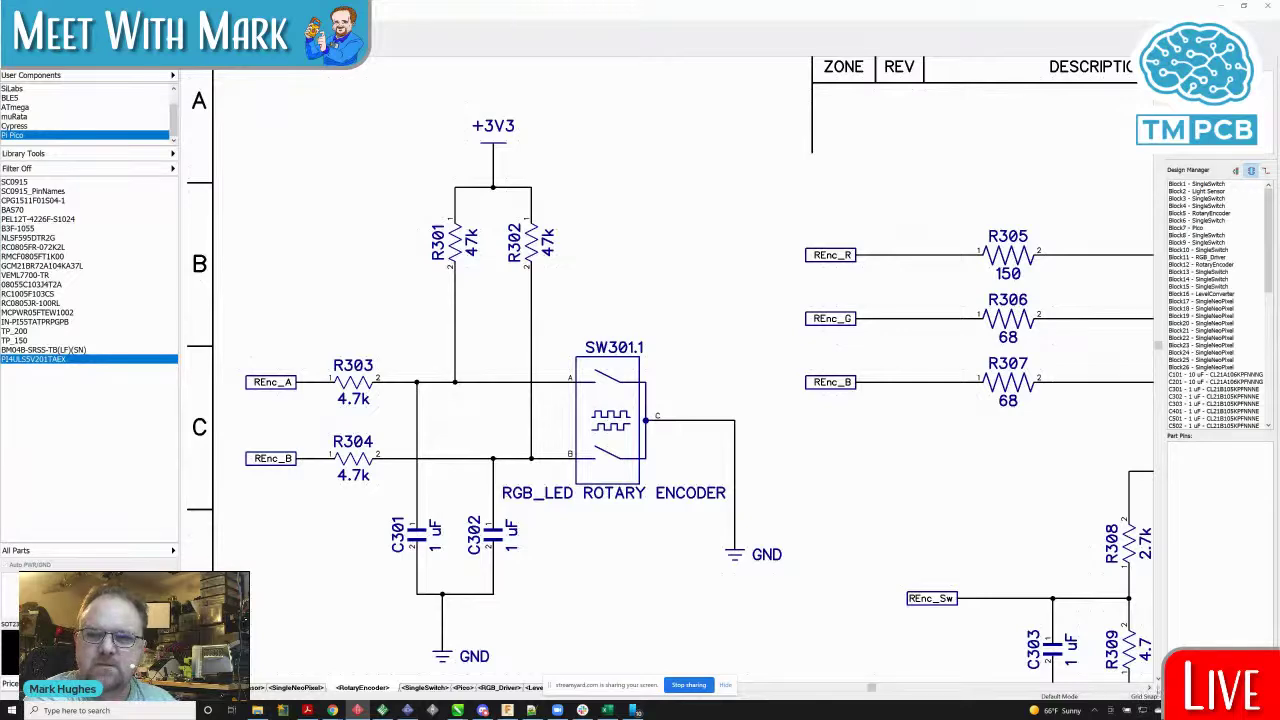
click(1149, 689)
drag(1149, 689, 1149, 689)
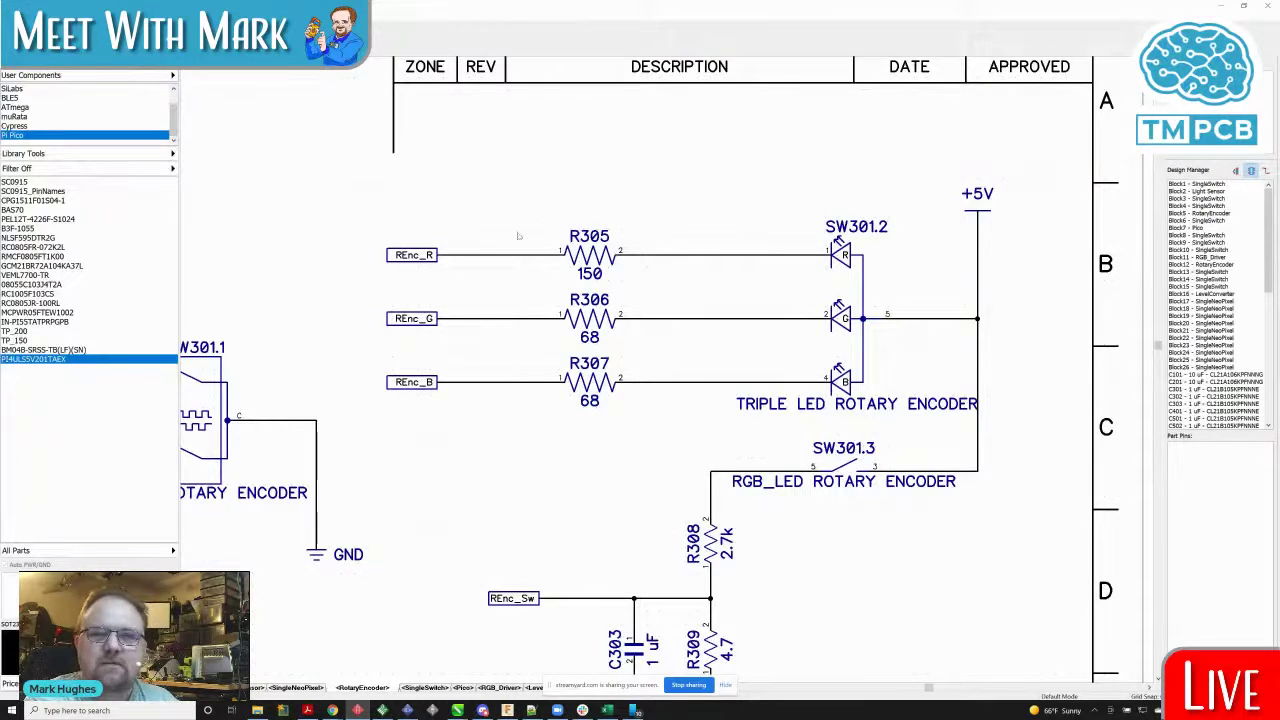
drag(516, 232, 642, 457)
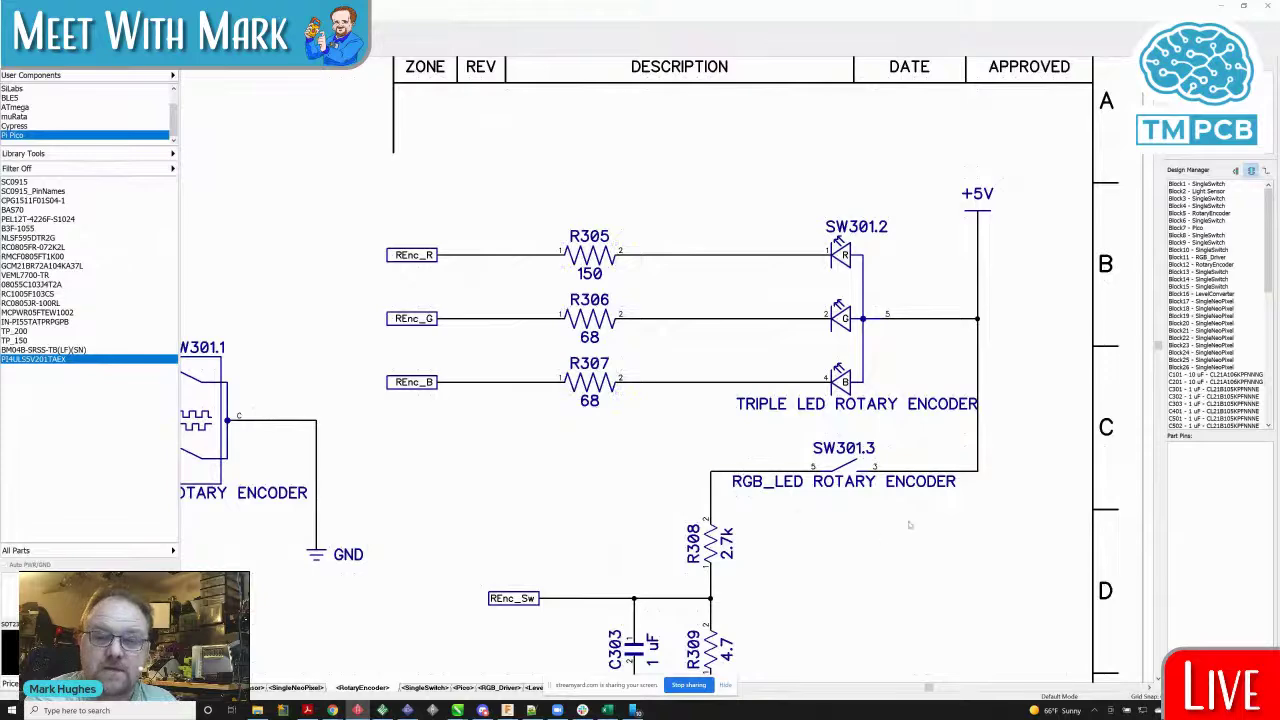
scroll(944, 557, down, 1)
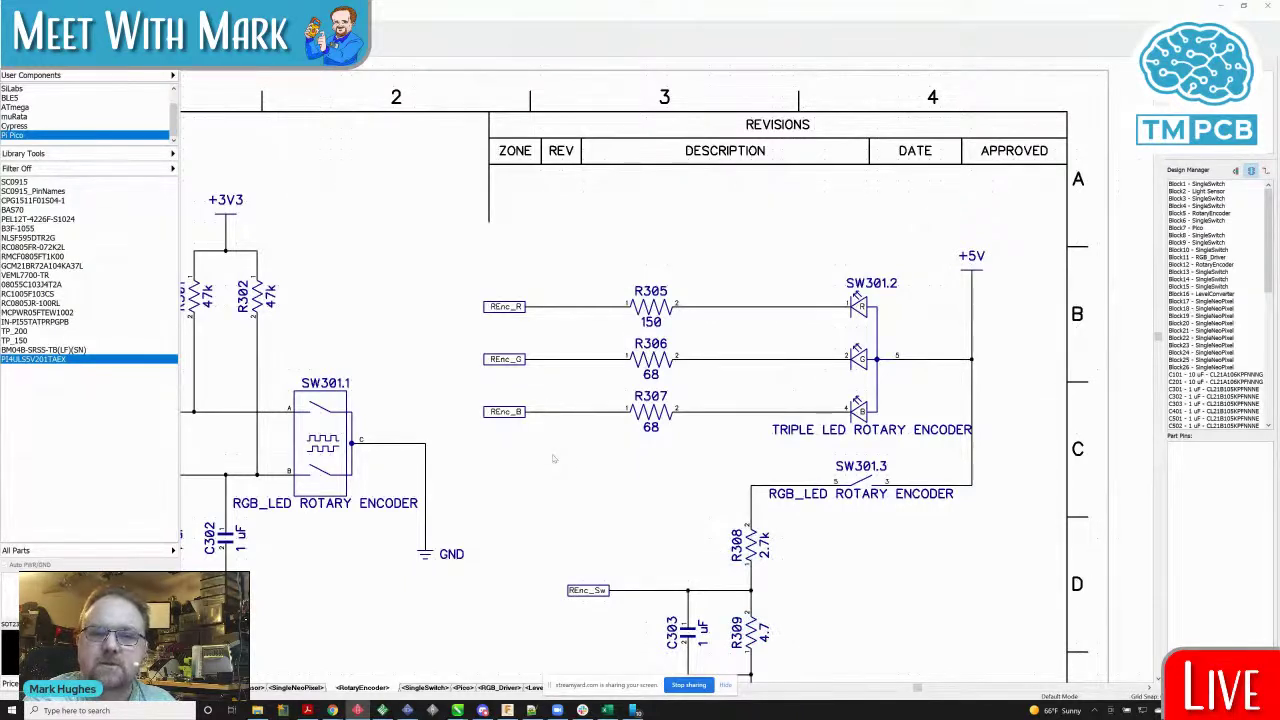
Step: Centre the SingleSwitch circuit on its sheet and shift the KEYSW net label slightly left
click(436, 688)
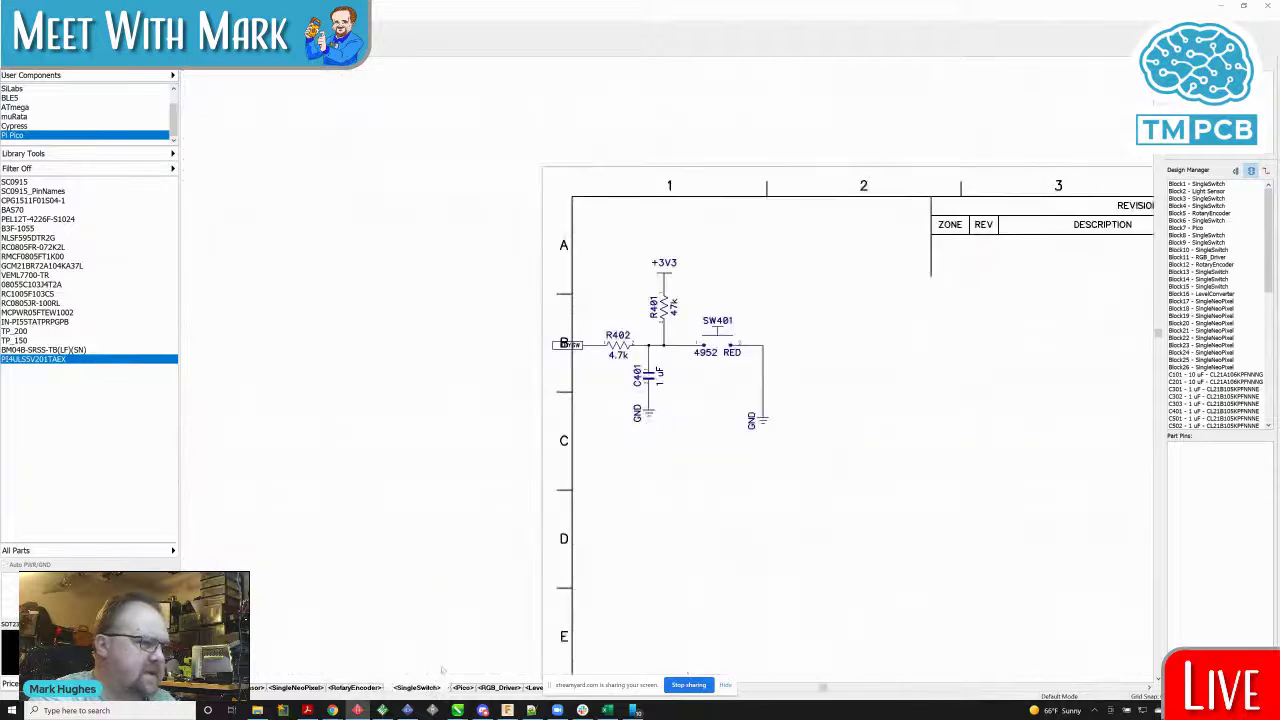
drag(490, 196, 924, 684)
drag(716, 336, 883, 415)
click(795, 376)
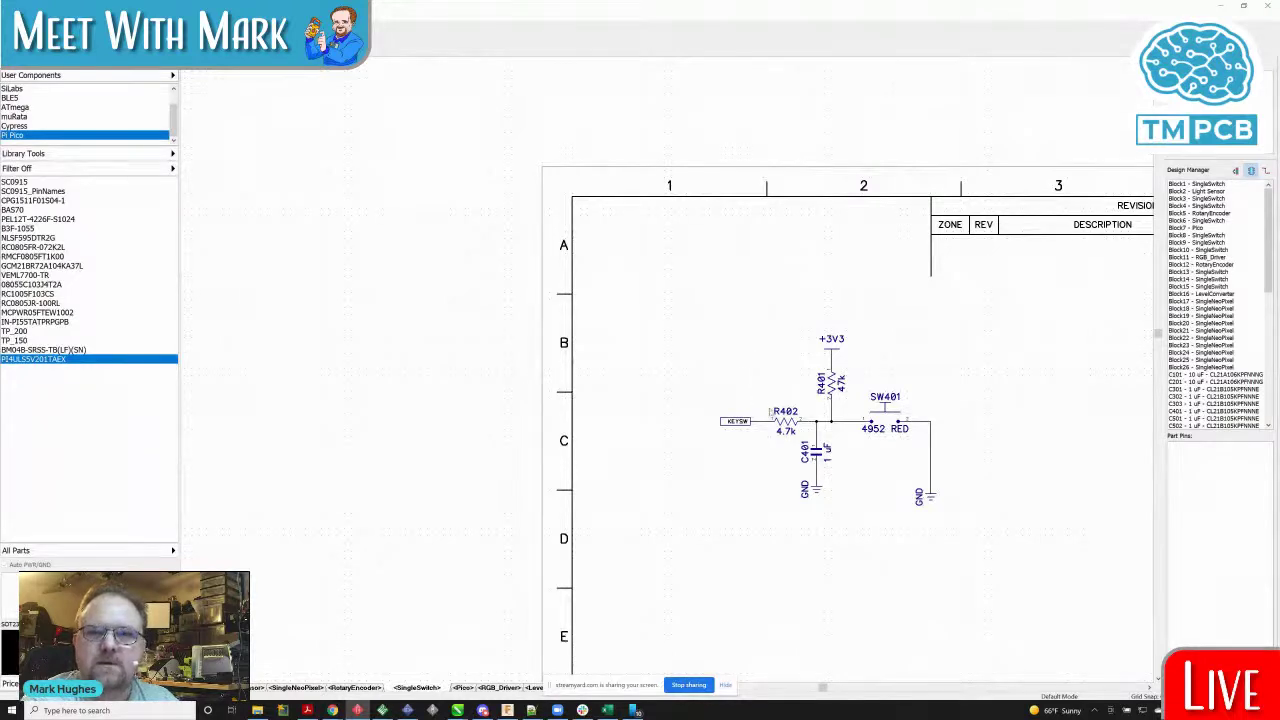
drag(736, 422, 722, 422)
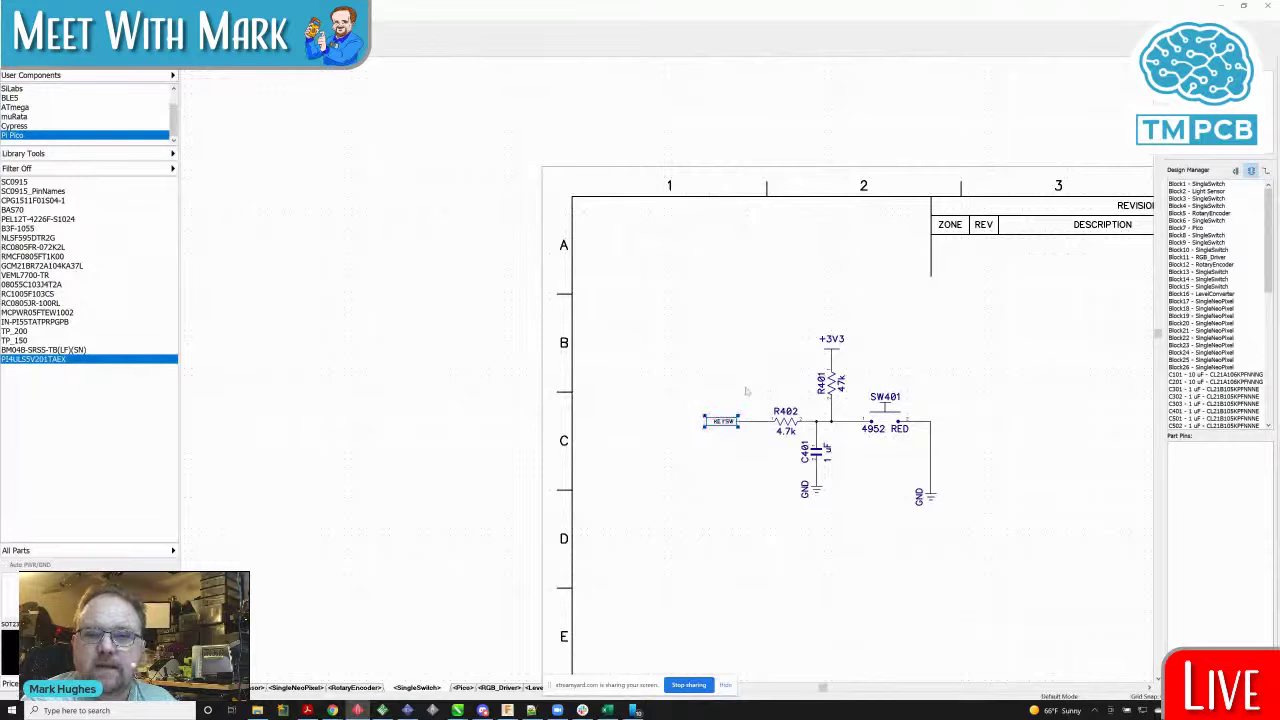
drag(680, 331, 872, 622)
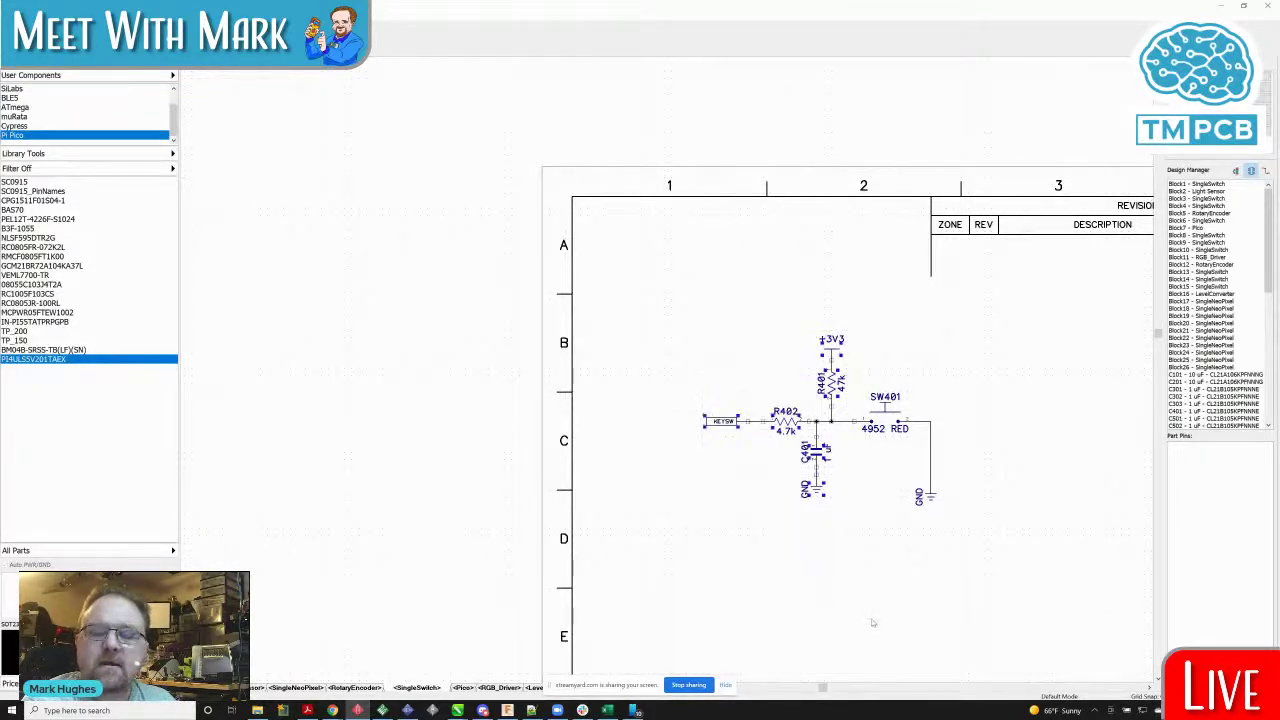
click(878, 464)
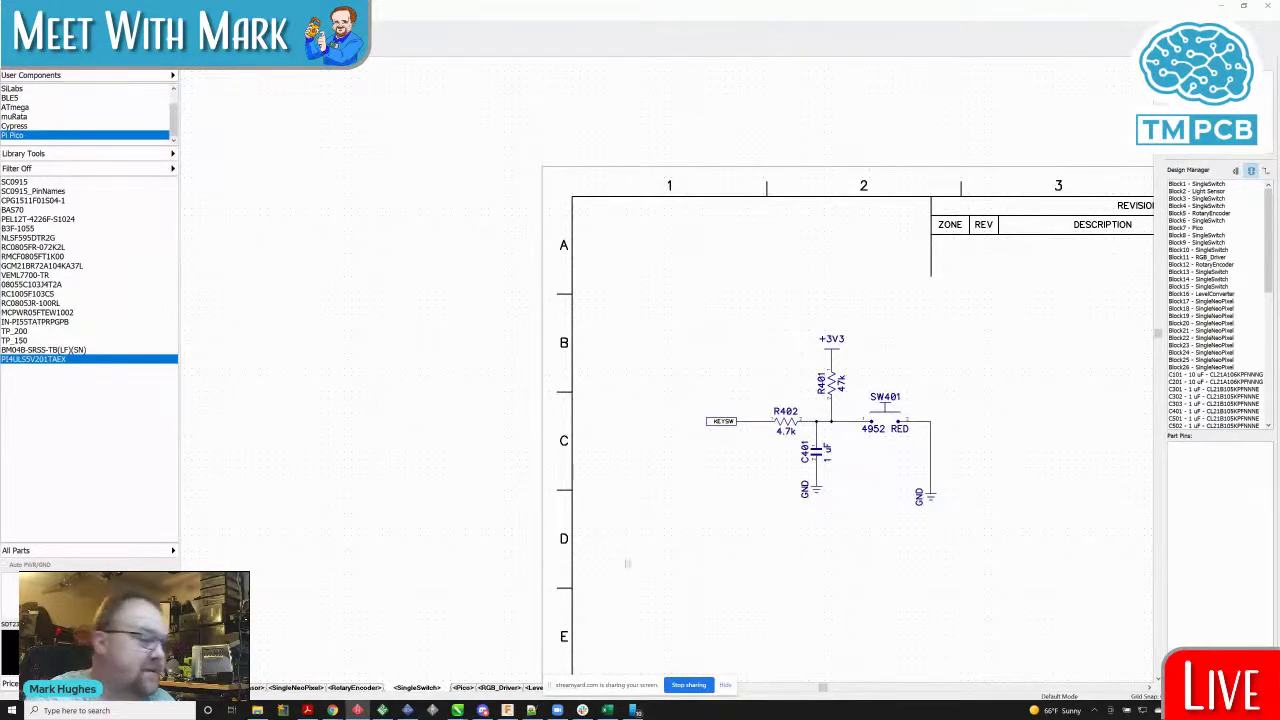
click(460, 688)
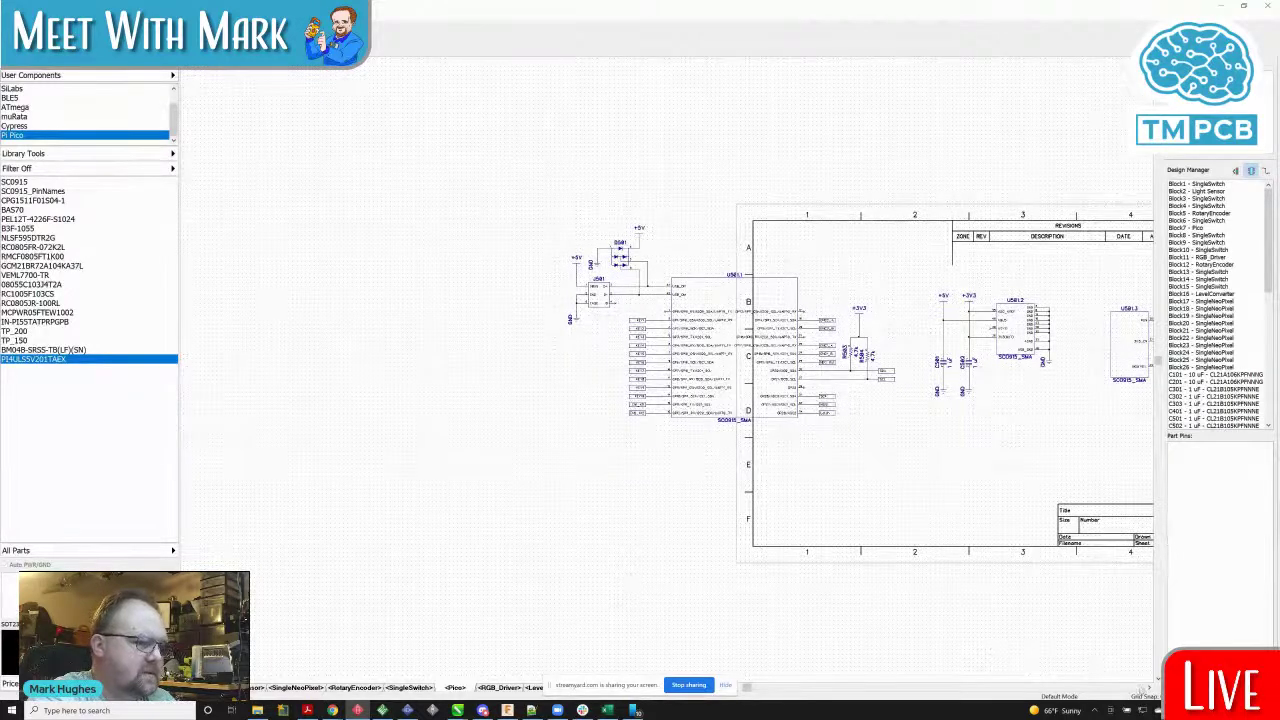
click(1148, 689)
drag(1148, 689, 1149, 689)
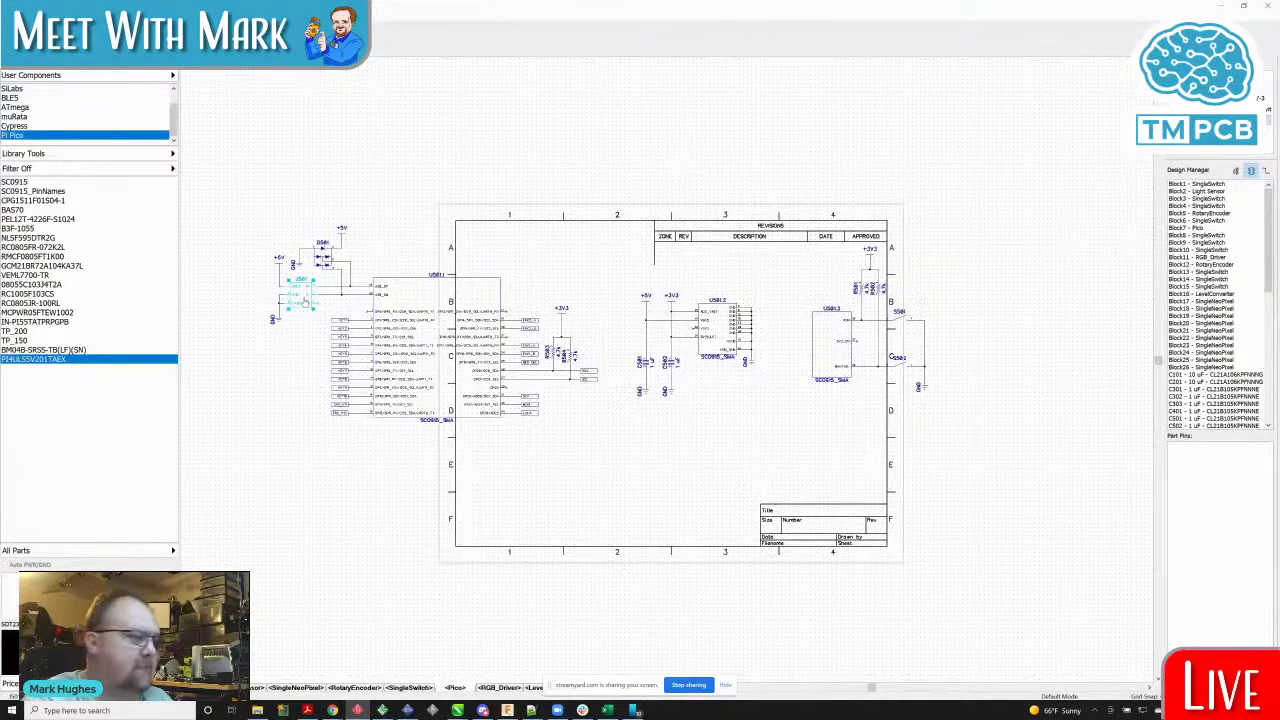
scroll(305, 302, up, 5)
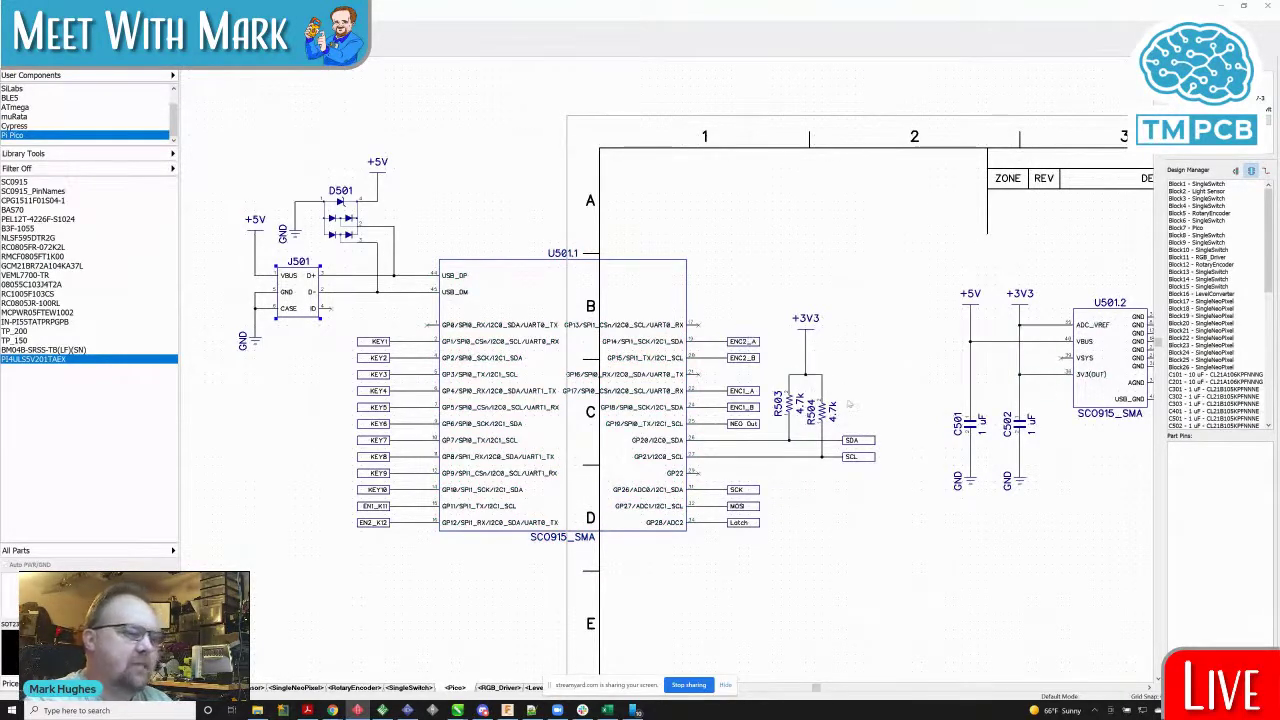
click(848, 402)
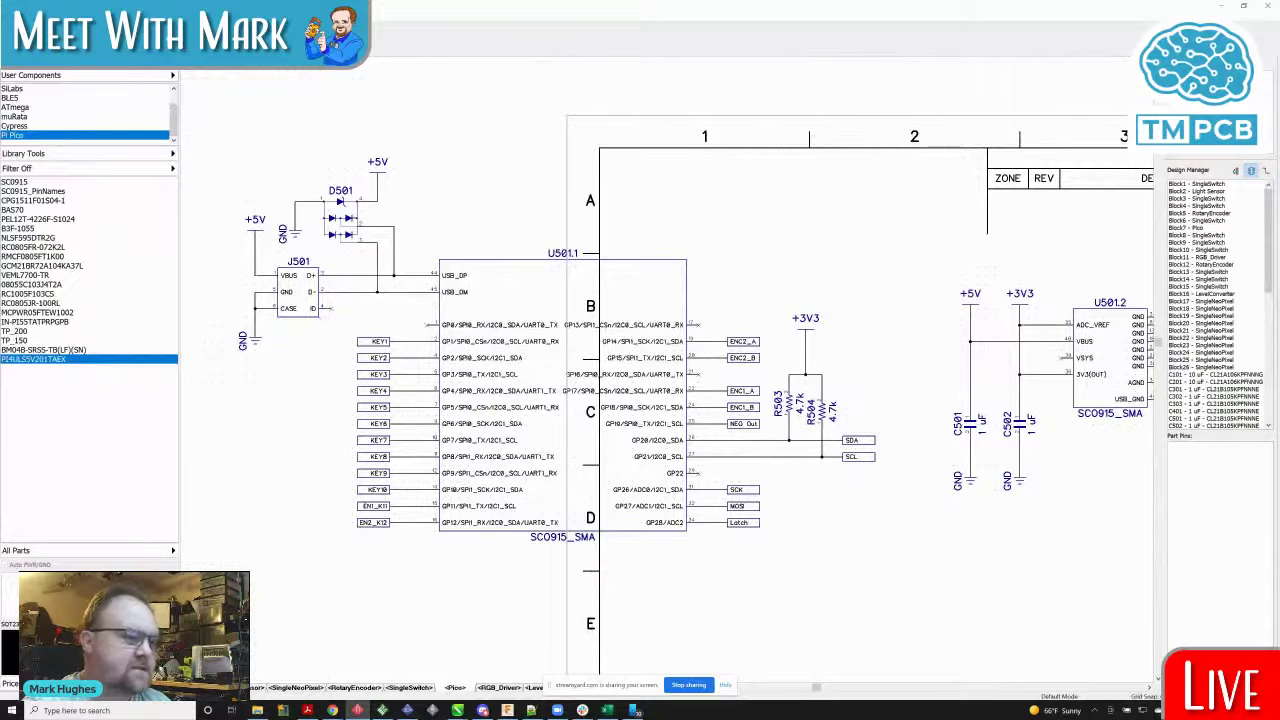
scroll(1150, 688, right, 5)
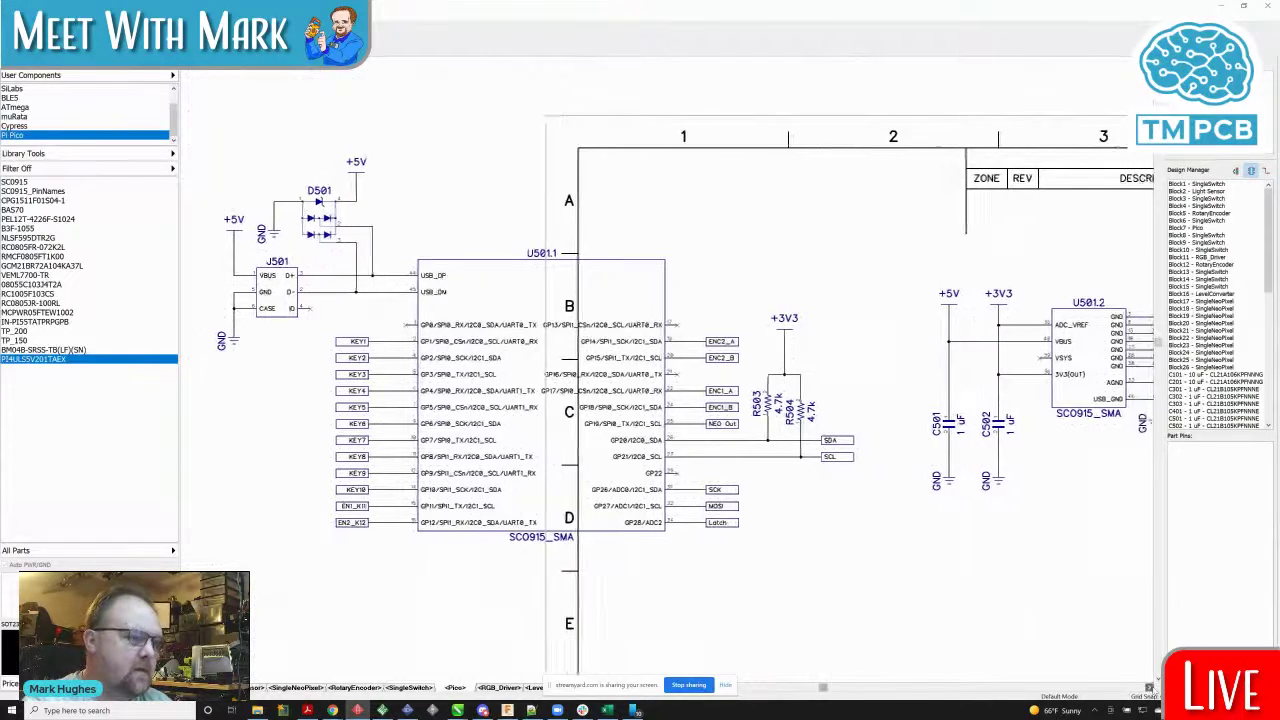
scroll(1148, 688, right, 10)
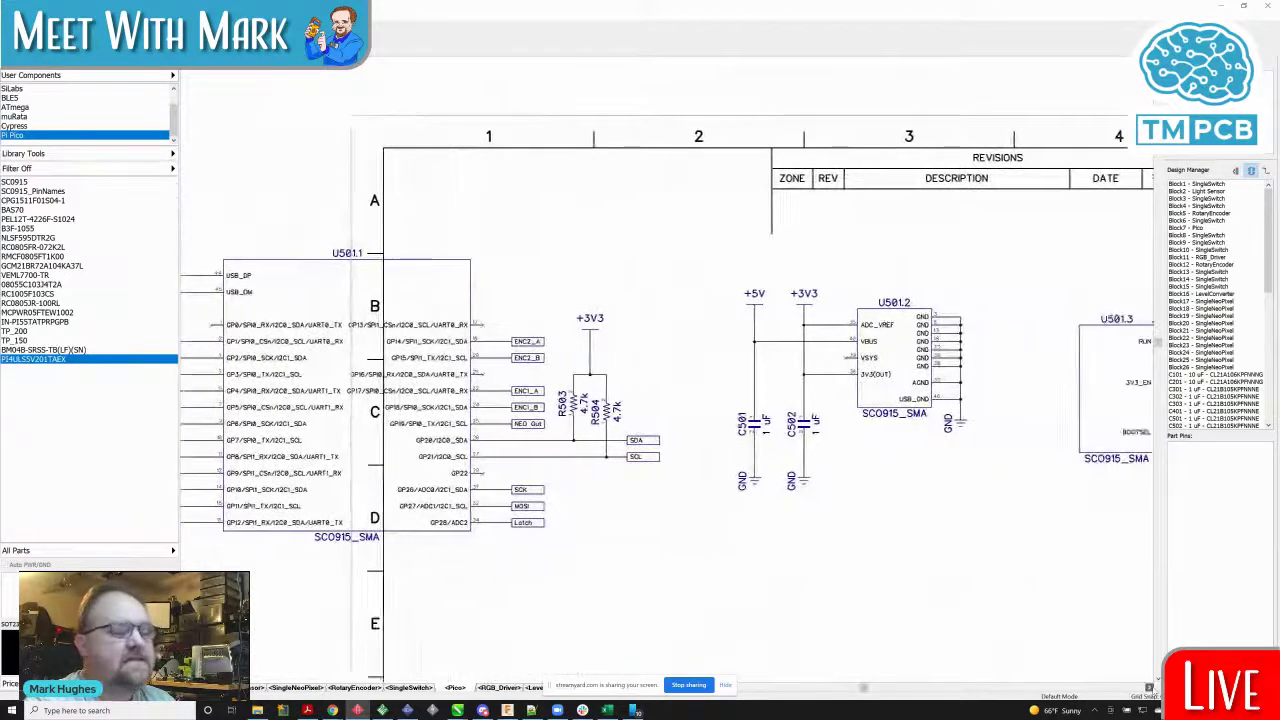
scroll(1150, 688, right, 10)
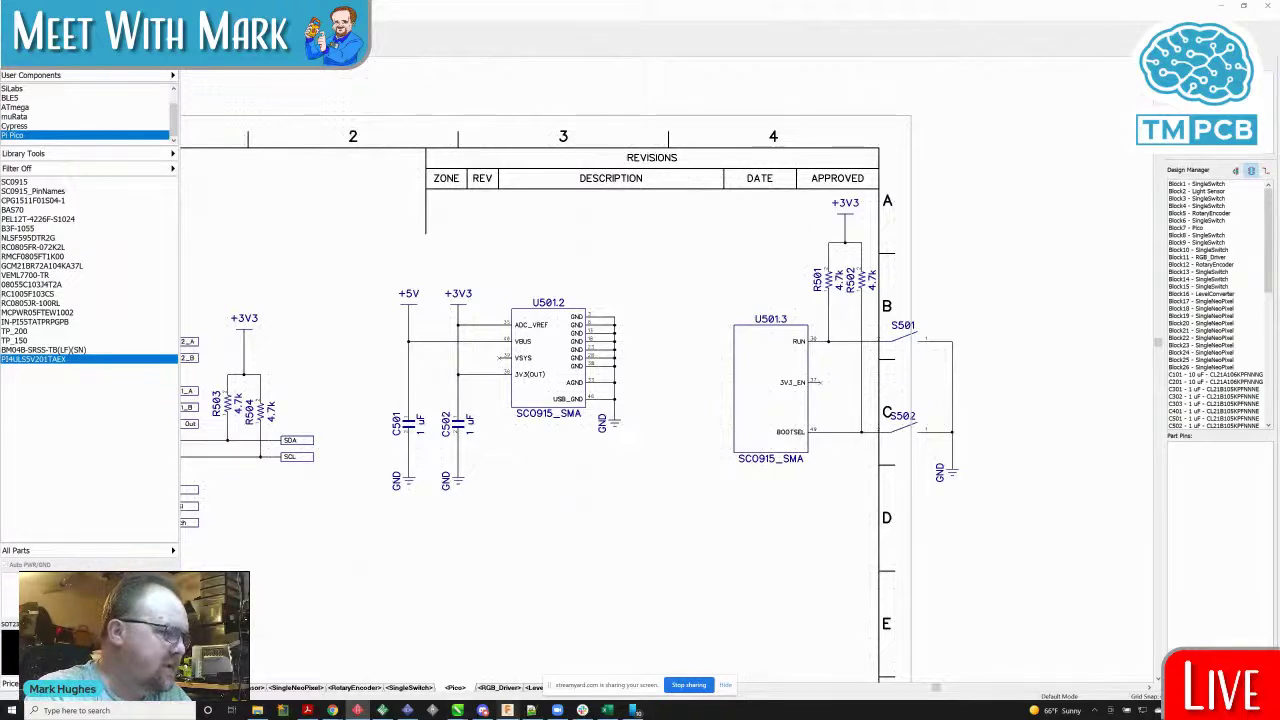
mouse_move(507, 709)
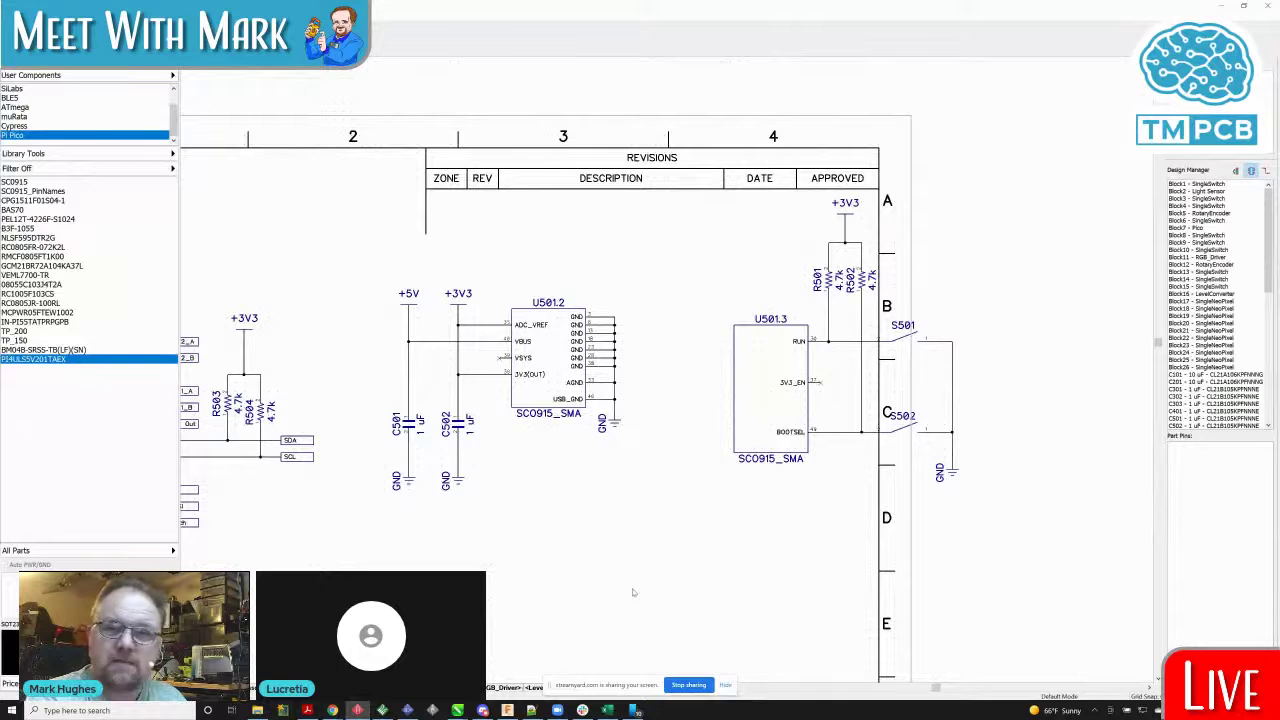
scroll(868, 476, down, 1)
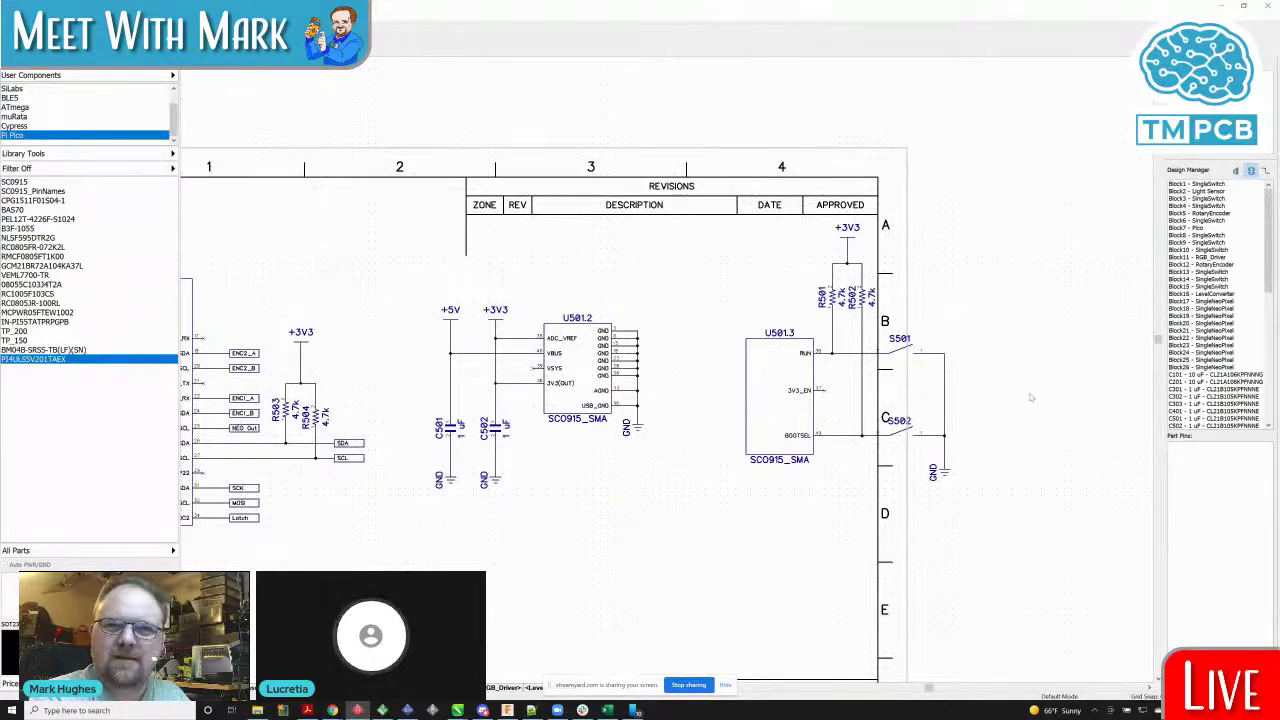
scroll(1027, 396, up, 1)
scroll(1027, 396, down, 2)
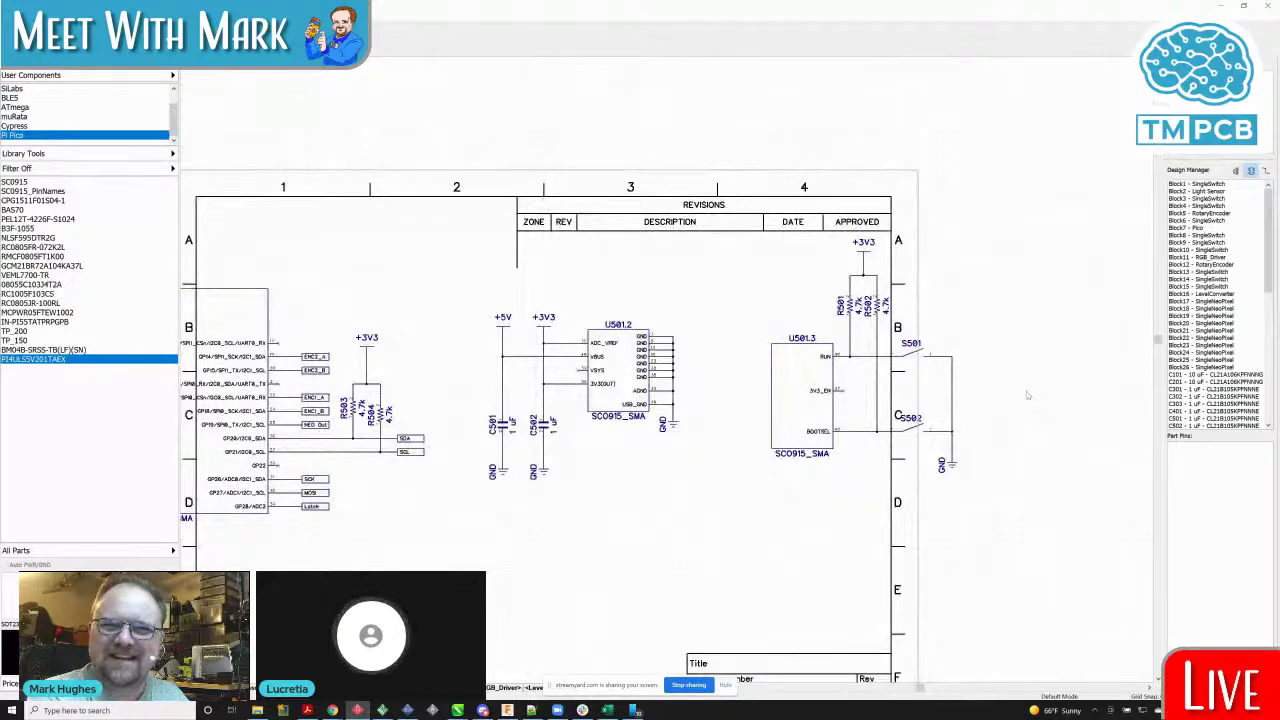
scroll(1026, 391, down, 1)
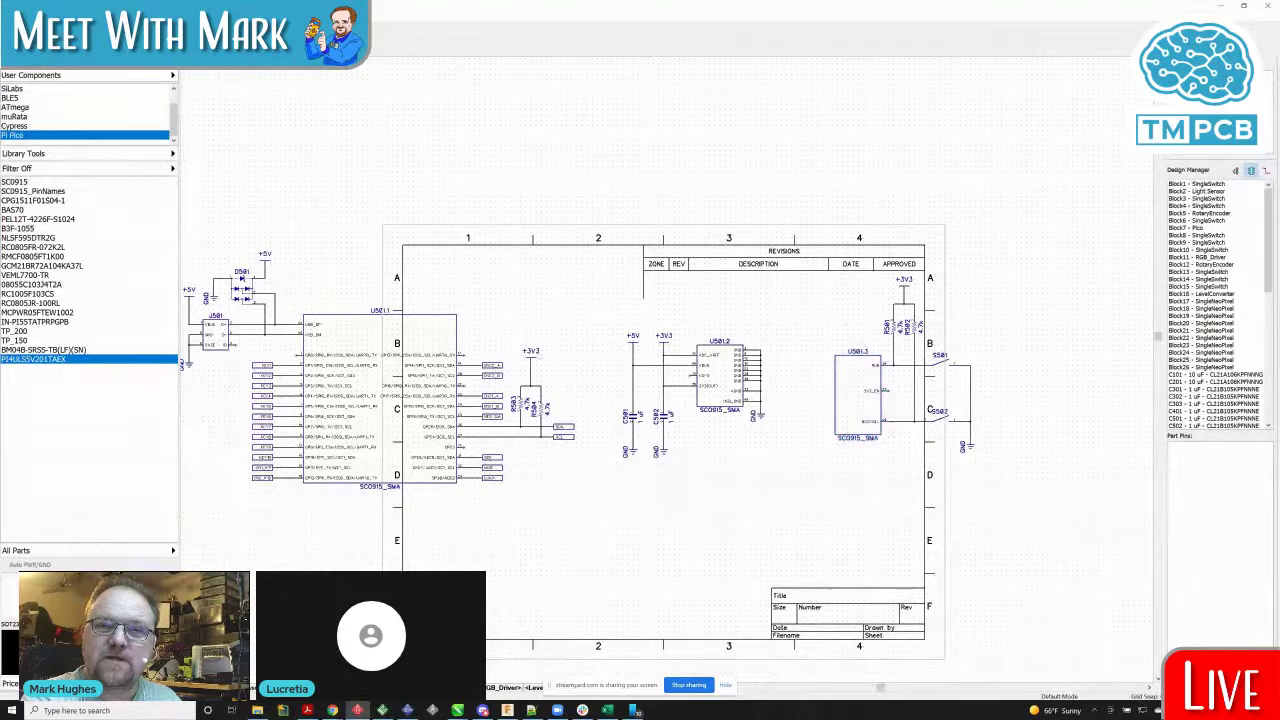
Step: Move U501.2 above the sheet and U501.3 to the upper right, then bring the U501.1 group into the frame
drag(587, 308, 790, 556)
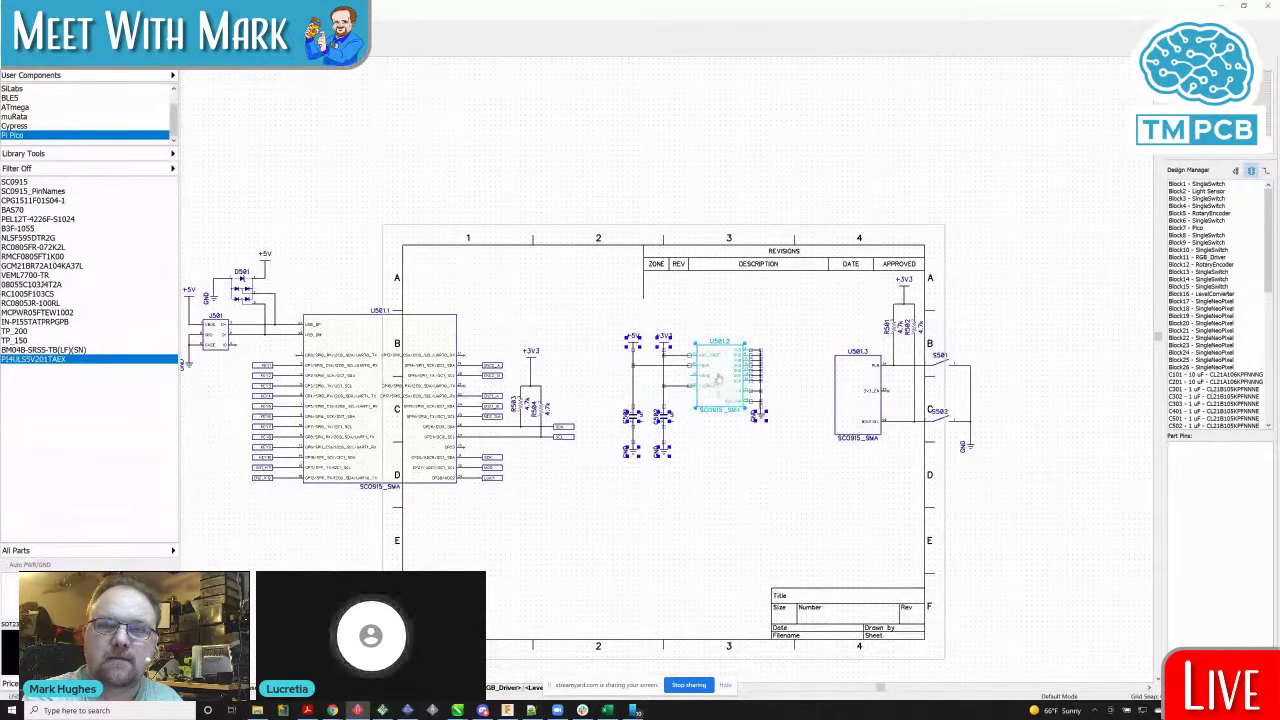
drag(716, 376, 717, 115)
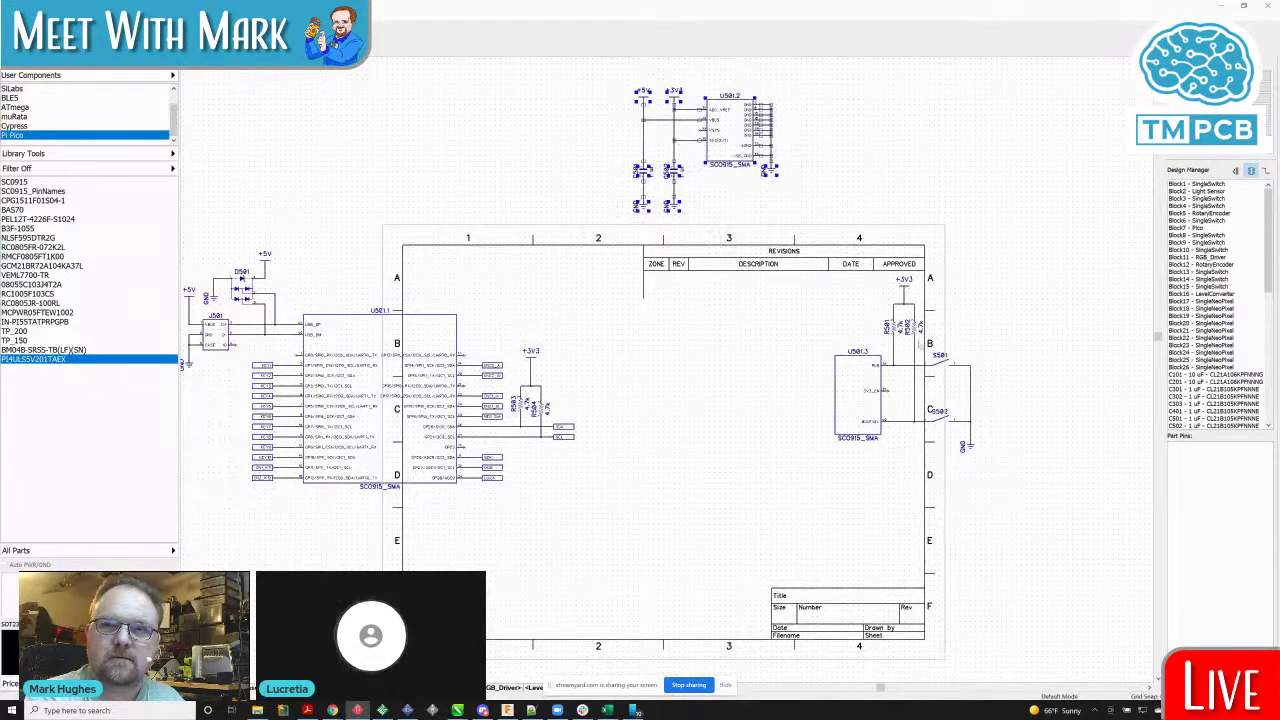
drag(1057, 265, 758, 488)
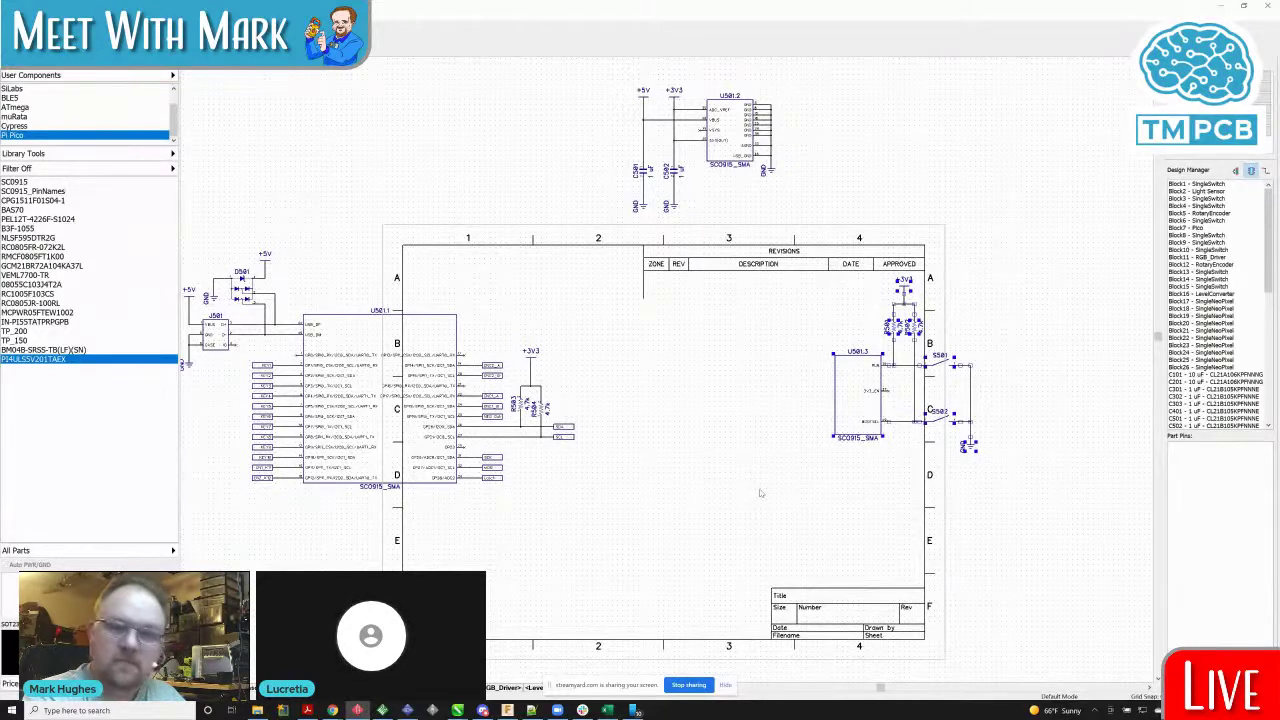
drag(843, 403, 992, 219)
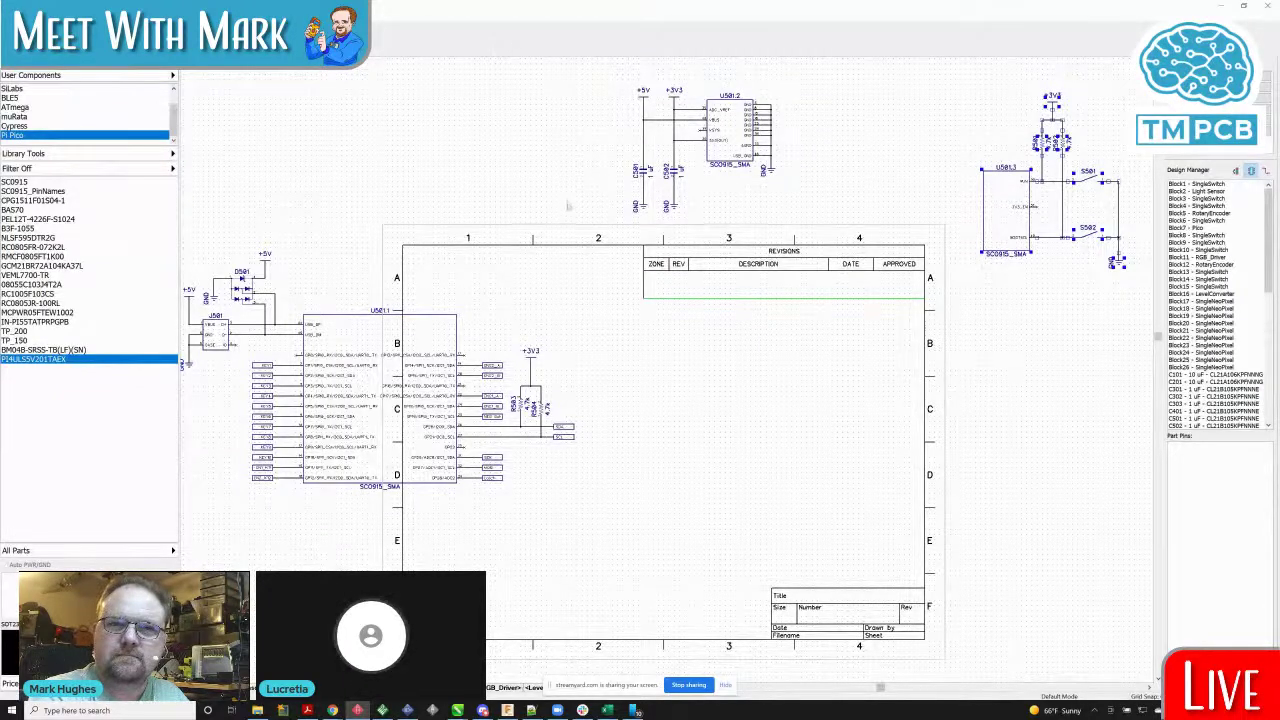
drag(591, 203, 131, 515)
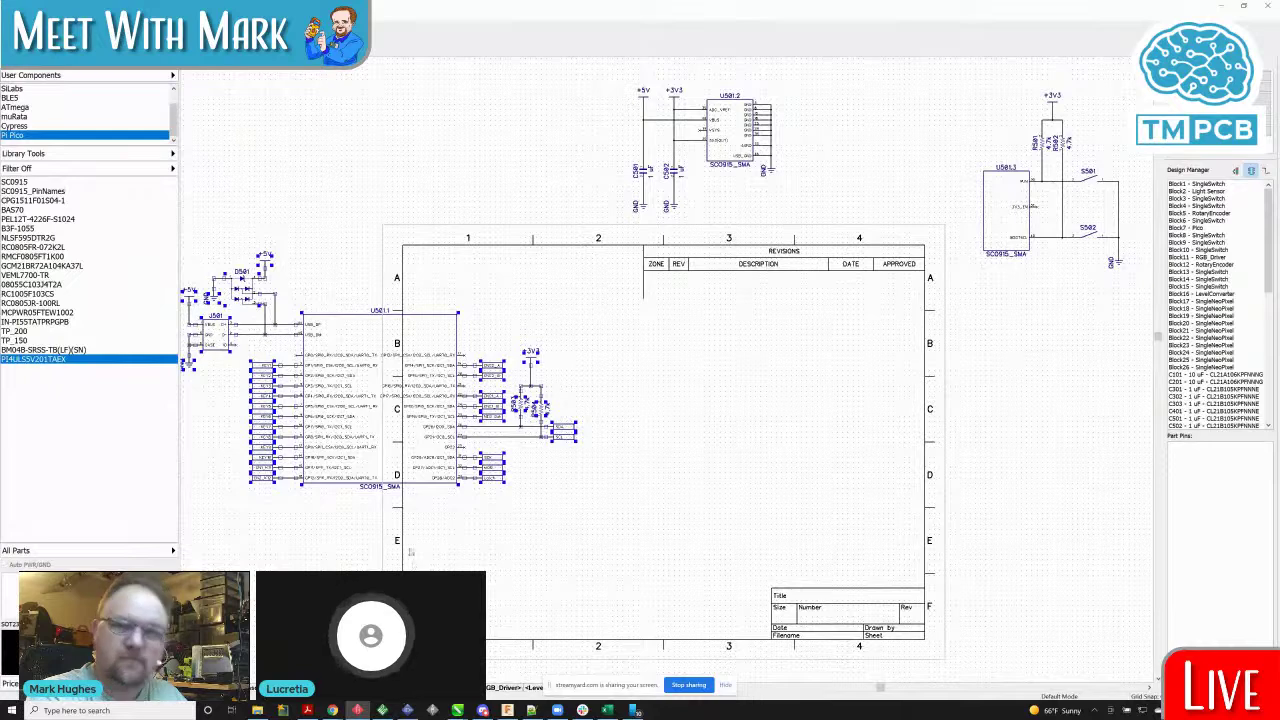
drag(386, 390, 609, 392)
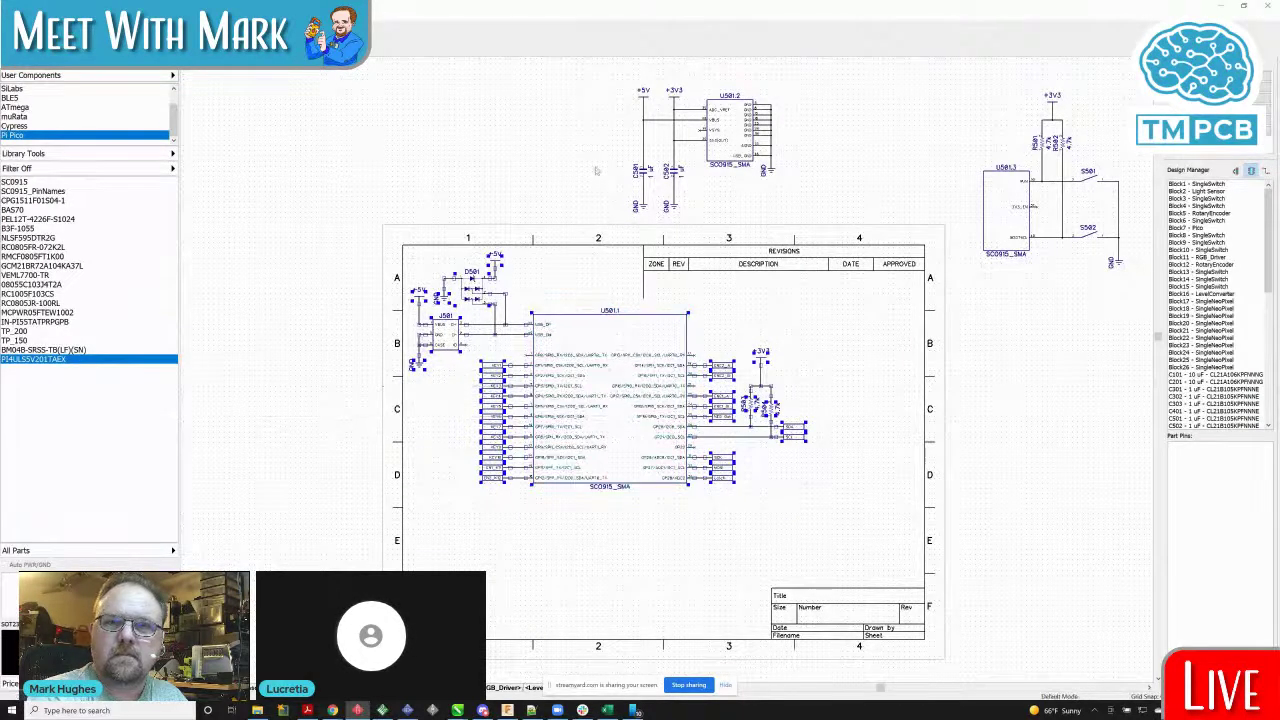
Step: Place the U501.2 power group with C501/C502 in zone E below U501.1
click(595, 171)
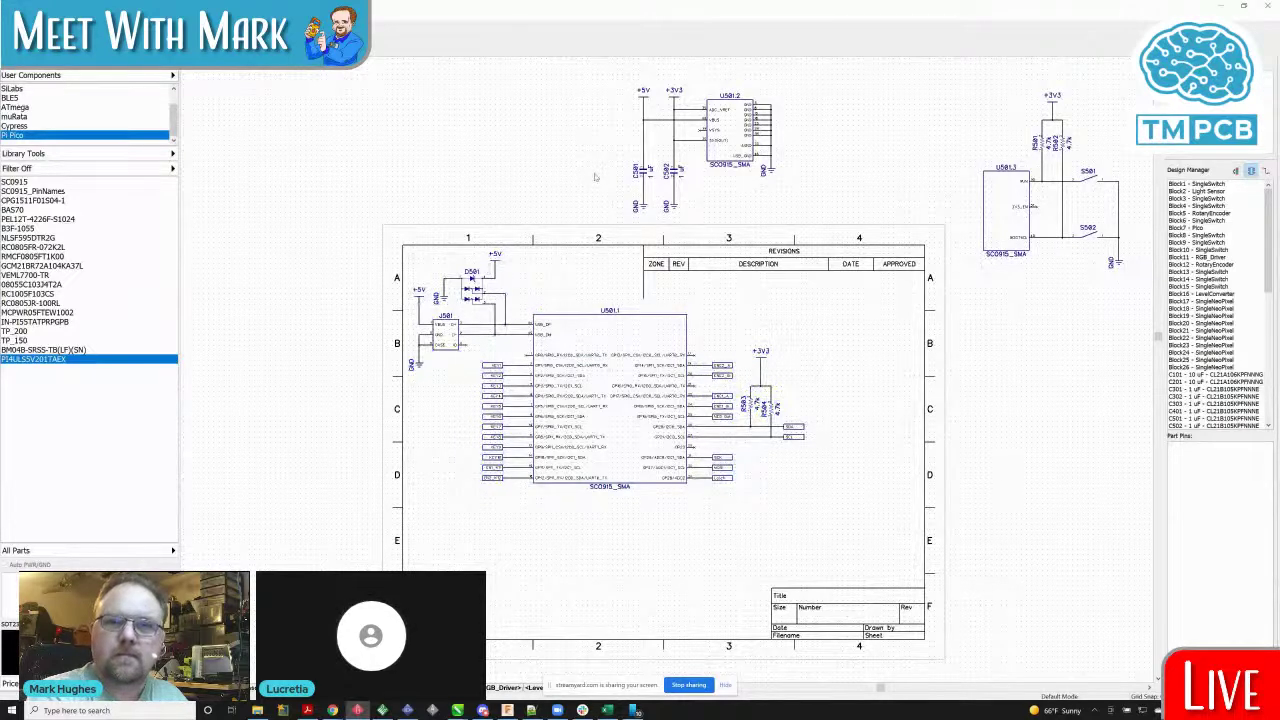
drag(616, 81, 815, 229)
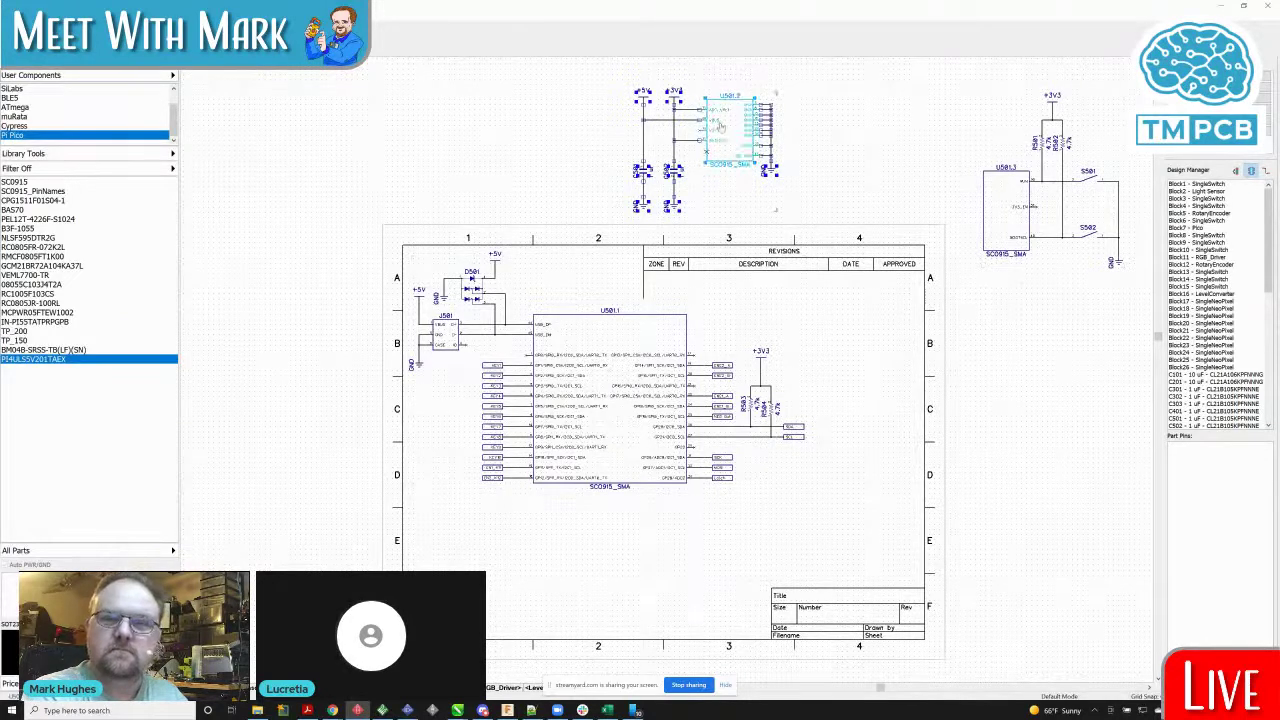
drag(718, 125, 511, 538)
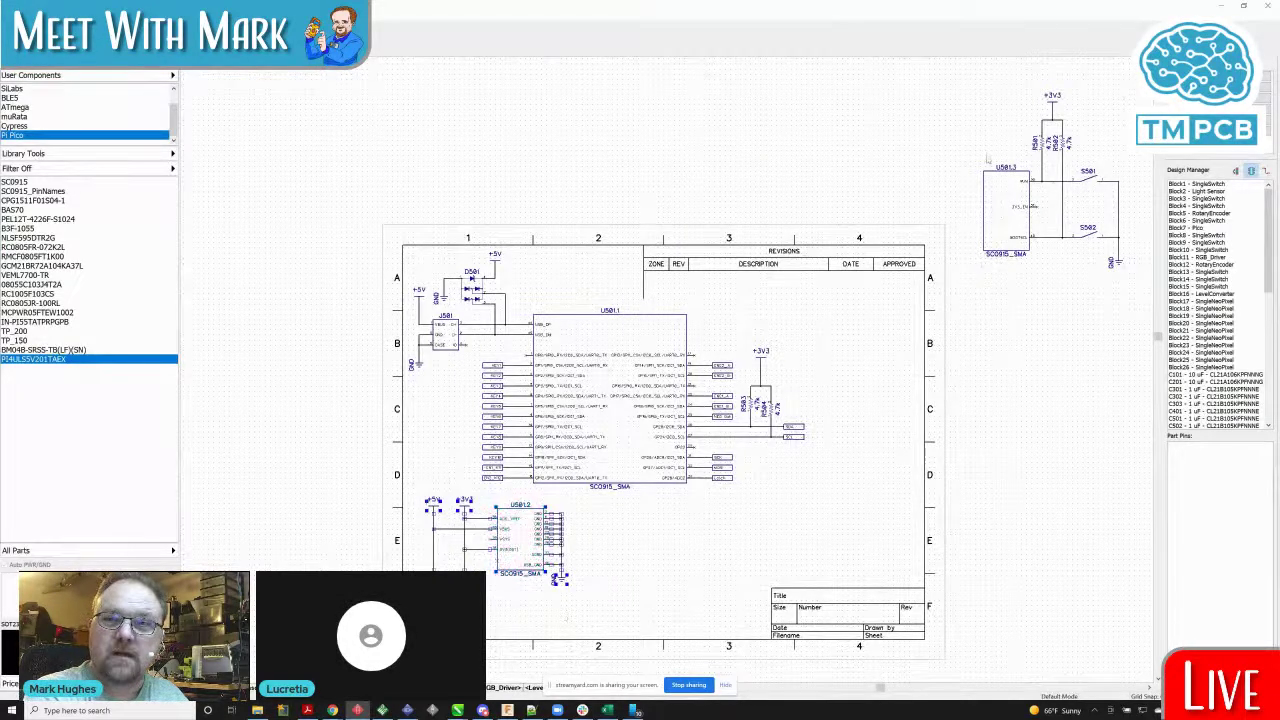
Step: Move the U501.3 RUN/BOOTSEL switch group to the sheet's lower right above the title block
click(969, 93)
drag(964, 88, 1140, 337)
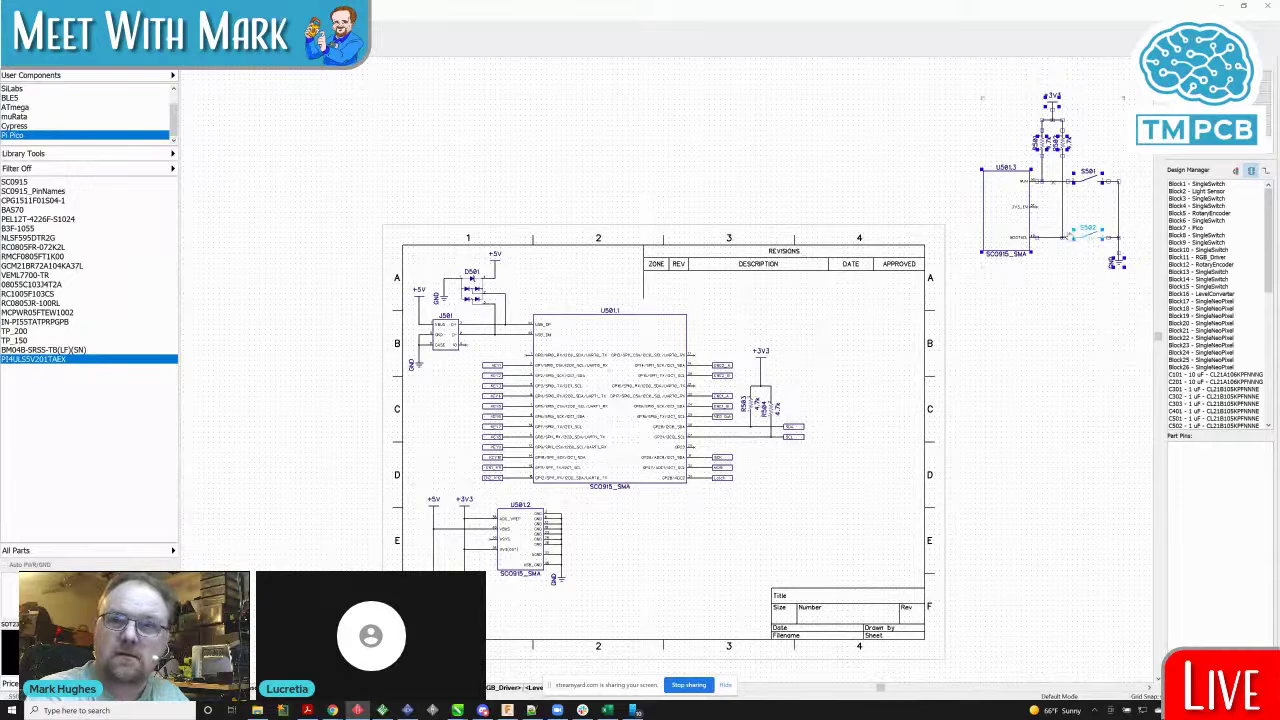
drag(1001, 218, 790, 520)
scroll(967, 428, down, 3)
scroll(967, 428, up, 3)
scroll(967, 428, up, 1)
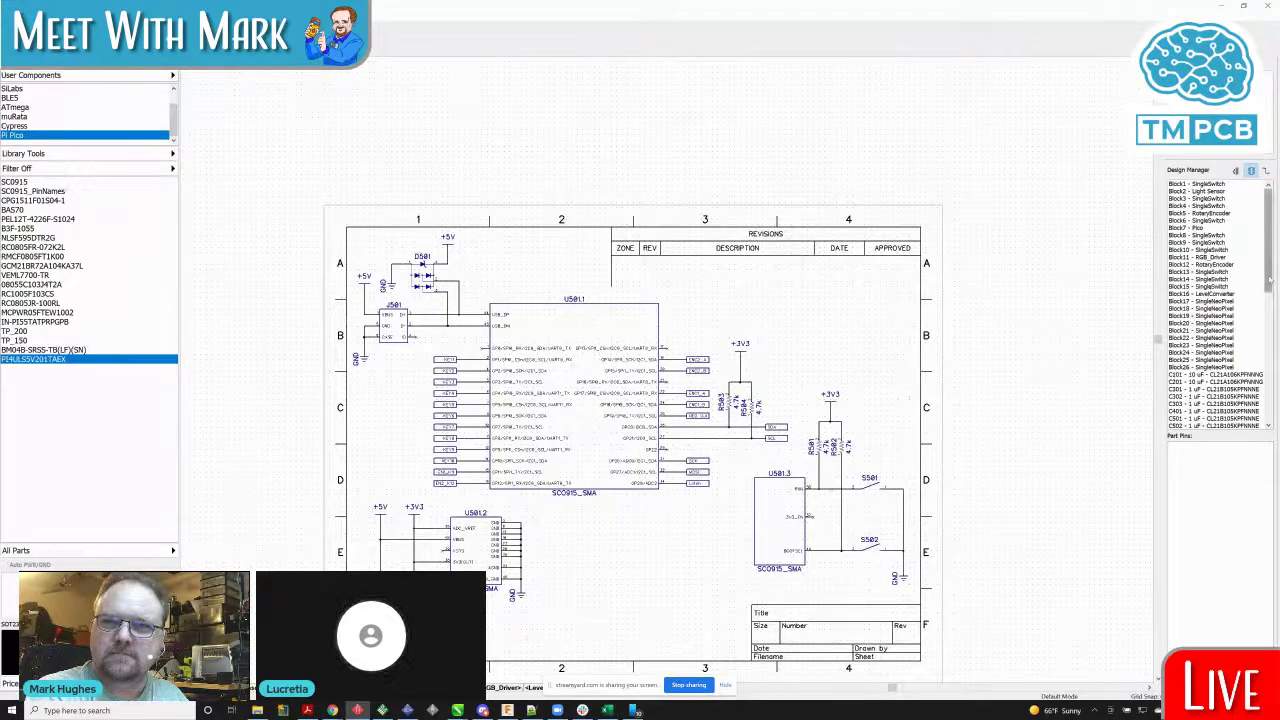
mouse_move(1269, 283)
mouse_down()
mouse_move(1269, 295)
mouse_move(1269, 283)
mouse_up()
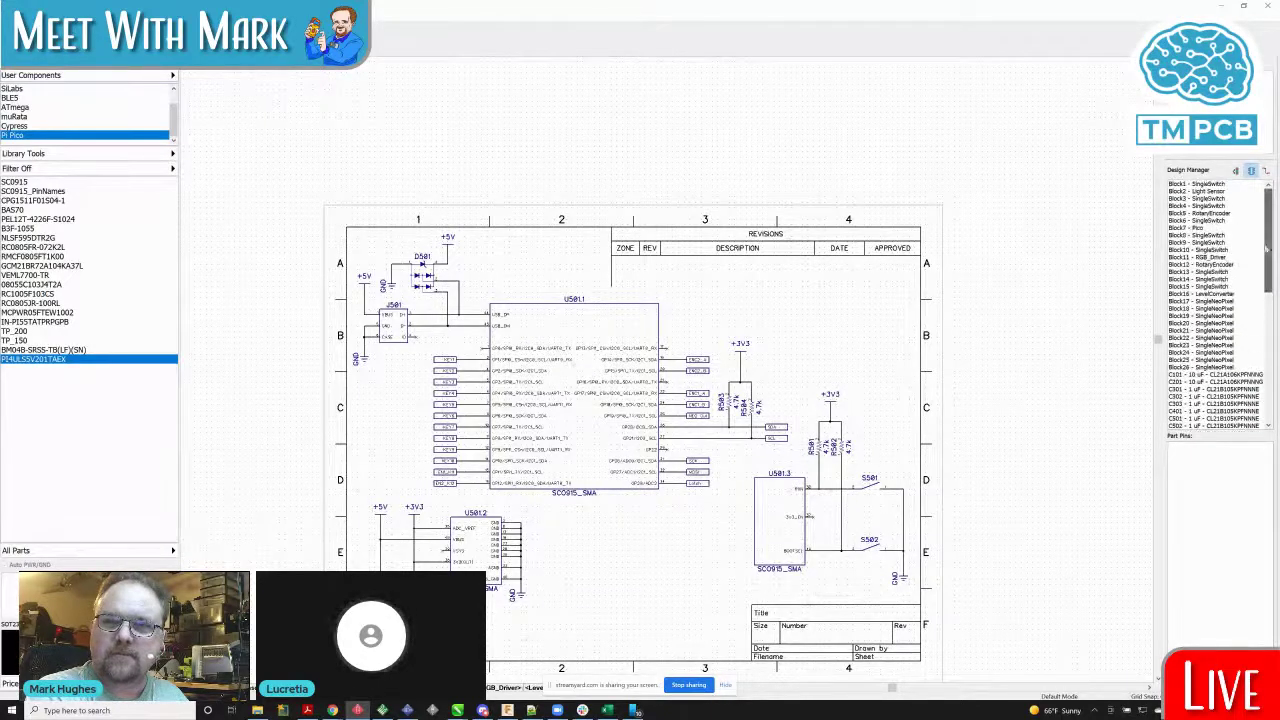
scroll(1023, 272, down, 1)
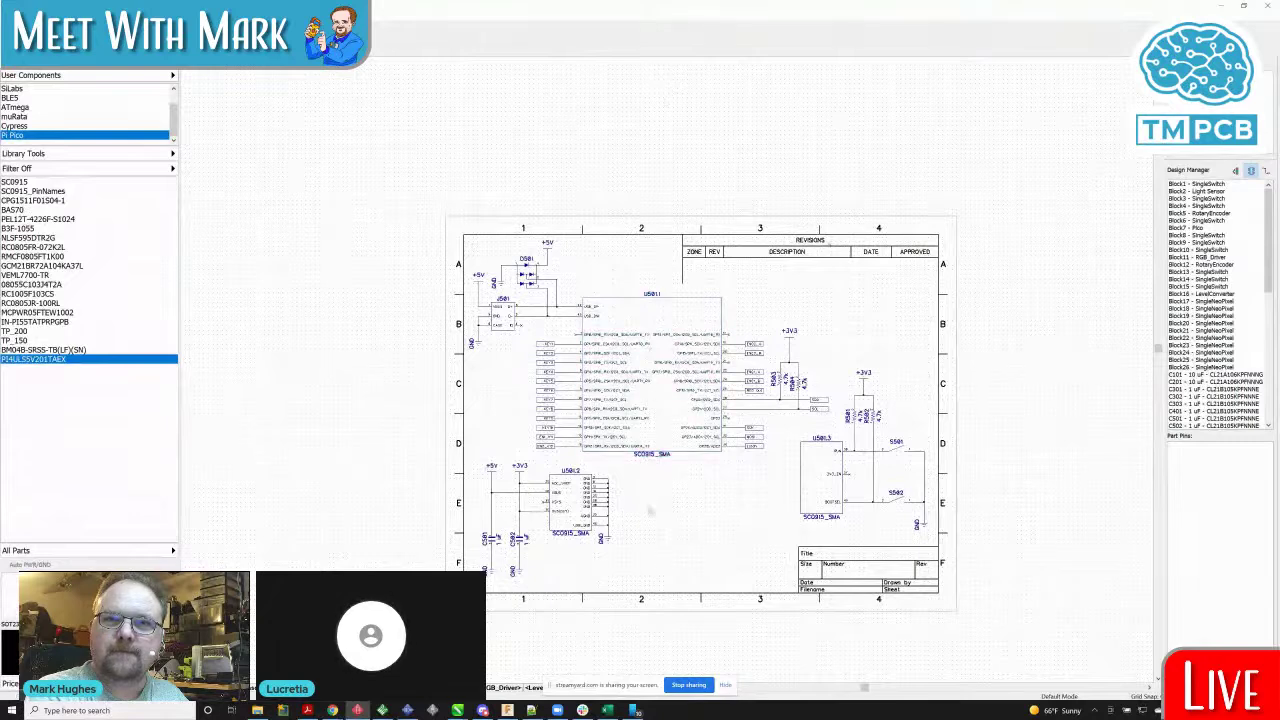
scroll(683, 532, up, 3)
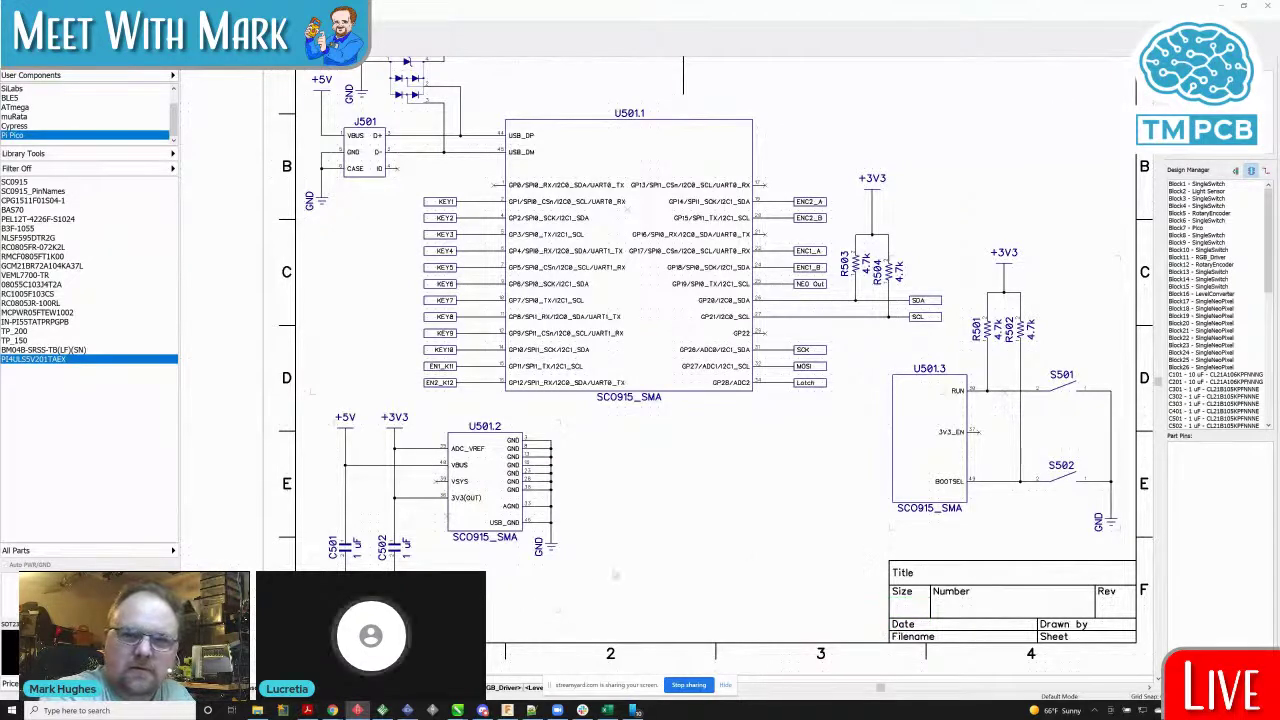
Step: Switch to the LED Driver sheet and zoom to view U601.1–U601.4, R601–R604 and C601
click(505, 688)
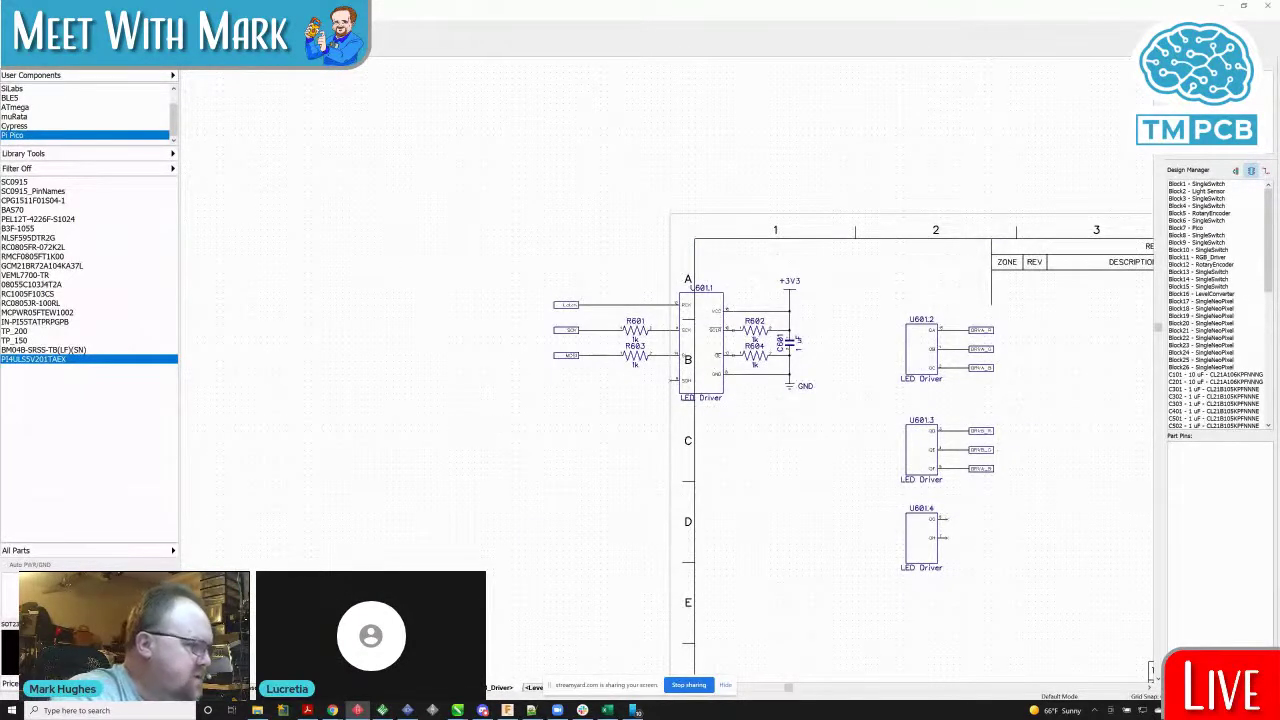
mouse_move(332, 710)
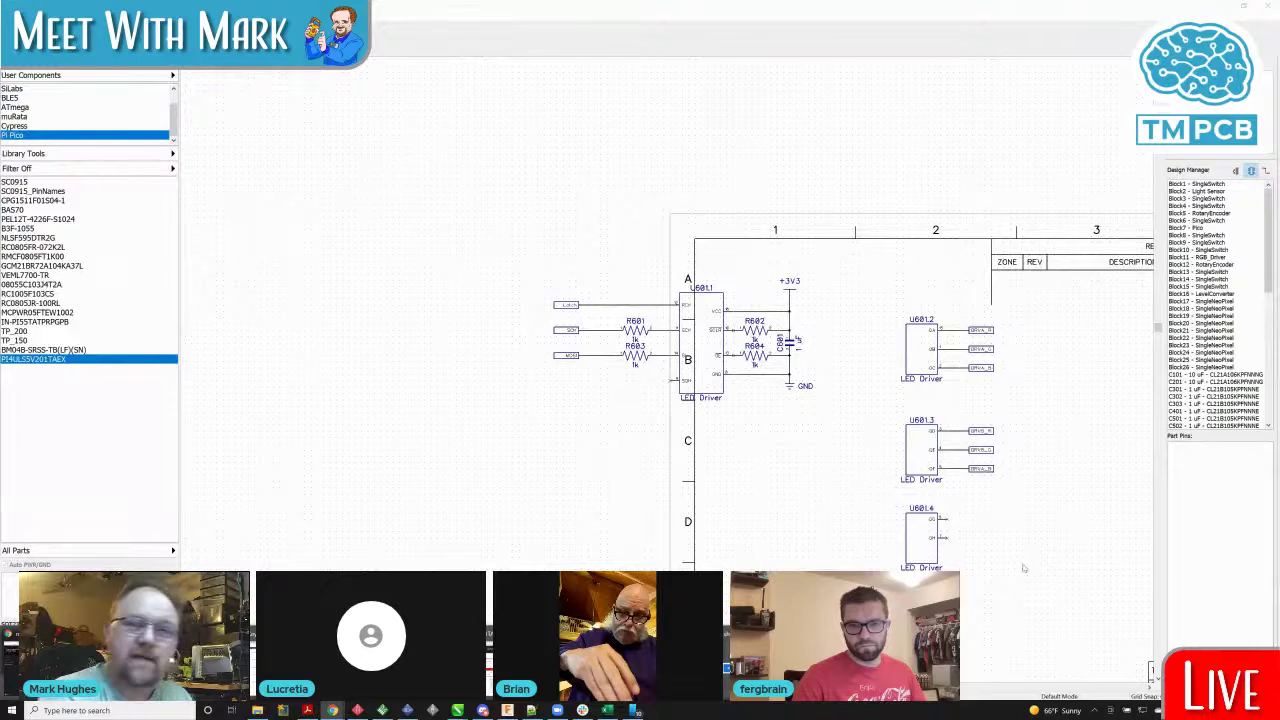
click(1040, 540)
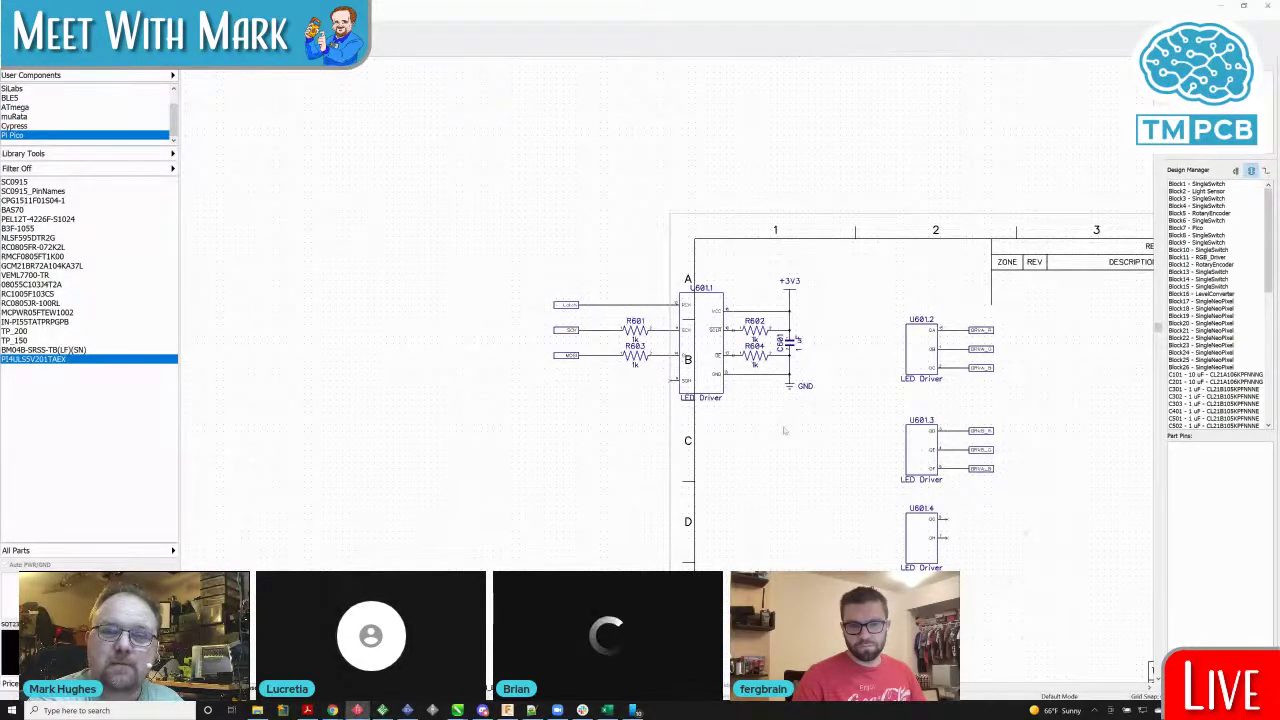
scroll(784, 431, up, 2)
scroll(784, 431, down, 1)
scroll(784, 431, up, 1)
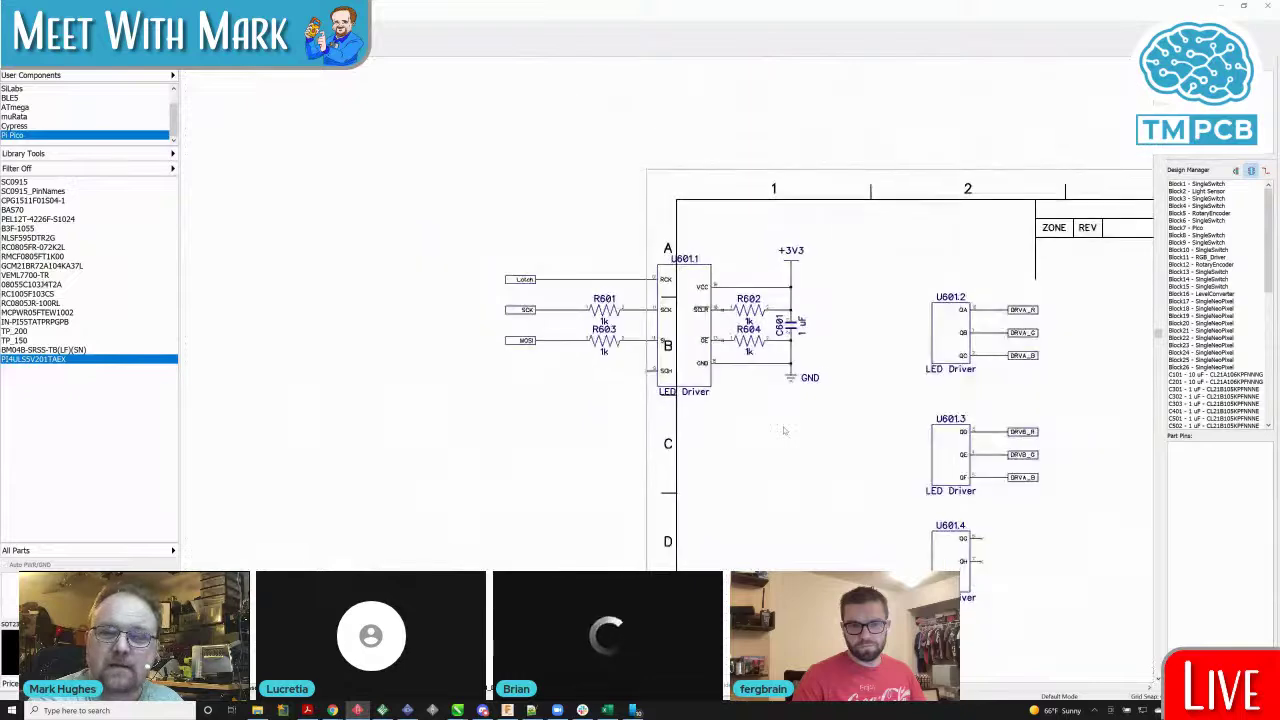
scroll(784, 431, down, 2)
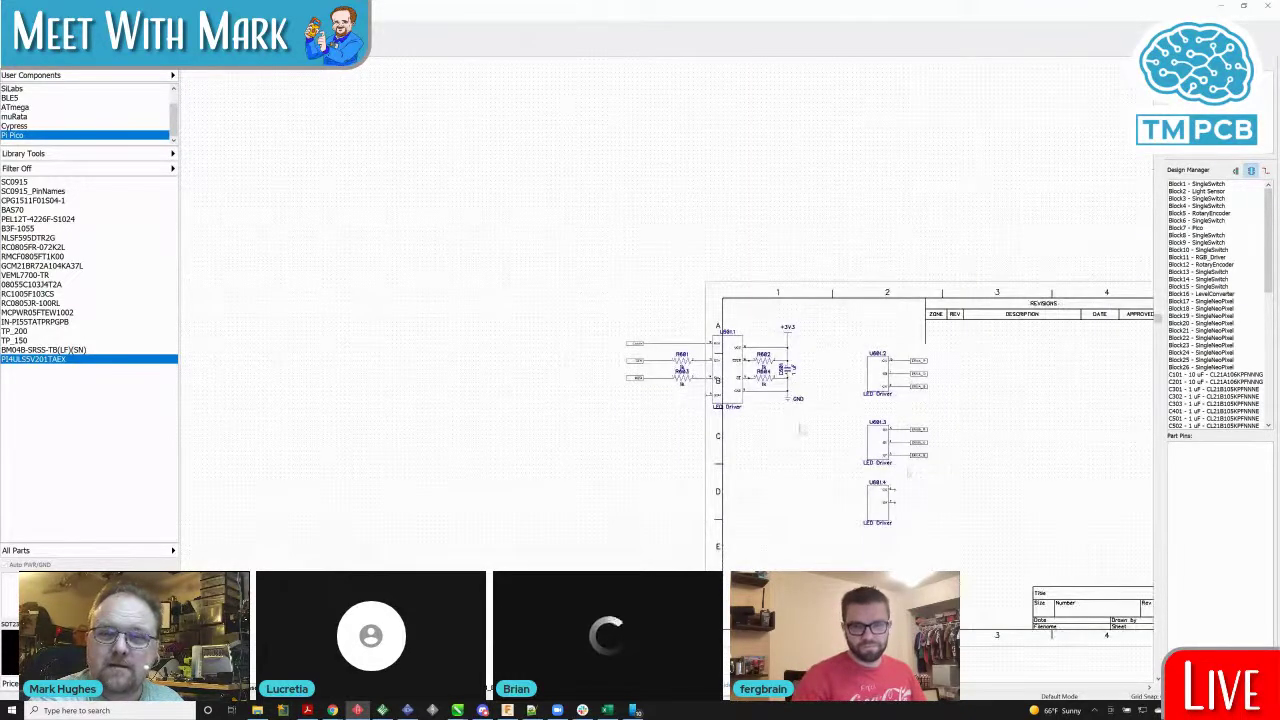
Step: Shift the LED driver output parts right, then move U601.1 with its resistors down into the frame
drag(983, 543, 876, 278)
drag(942, 386, 1110, 394)
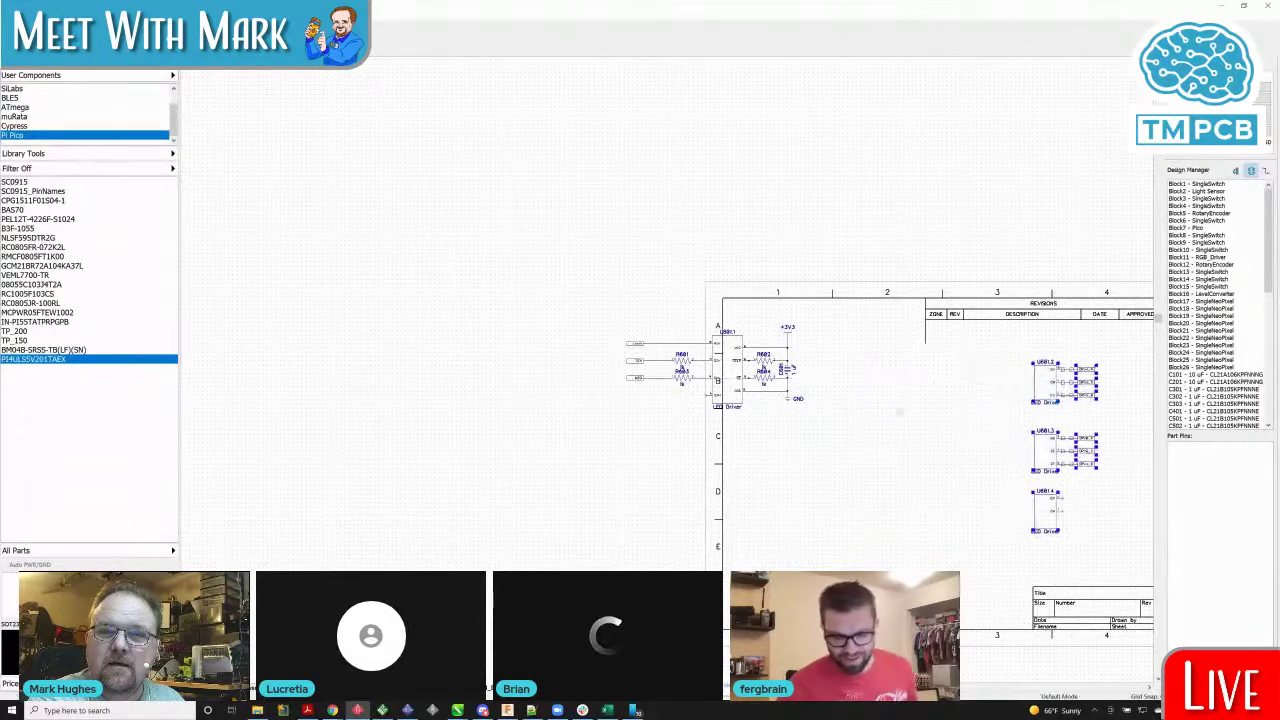
click(971, 403)
drag(839, 449, 554, 190)
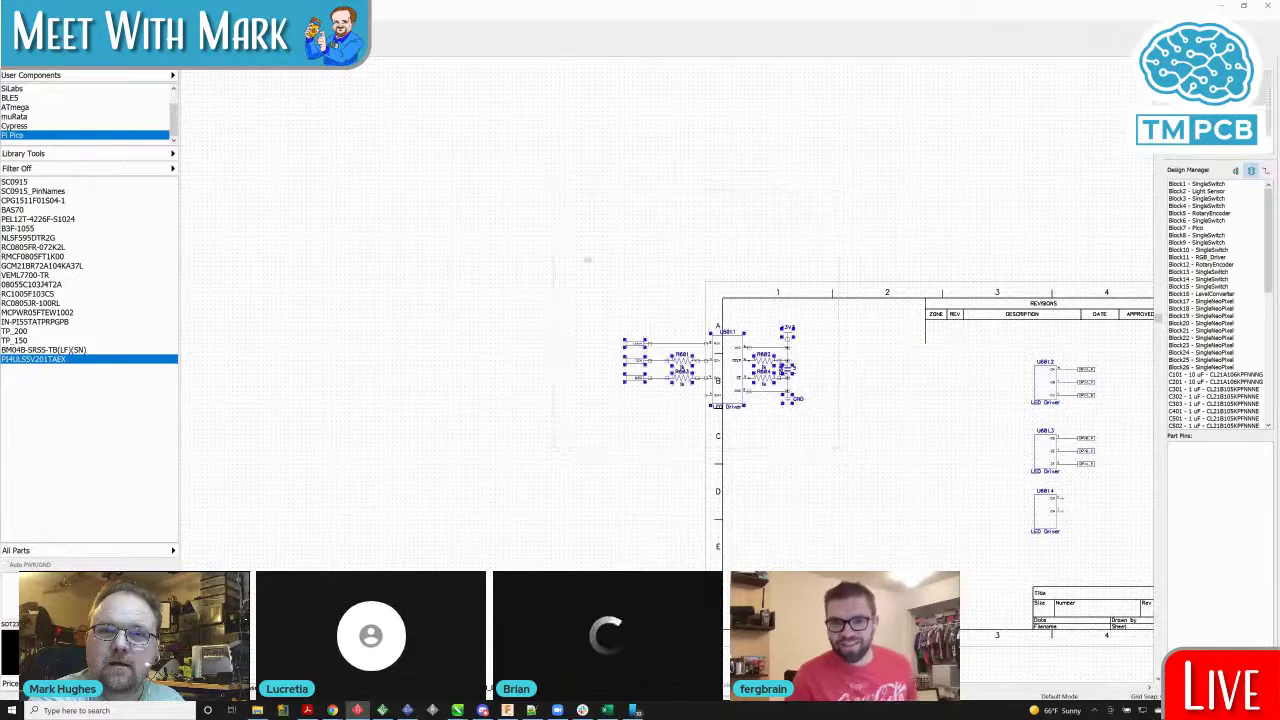
drag(740, 388, 874, 436)
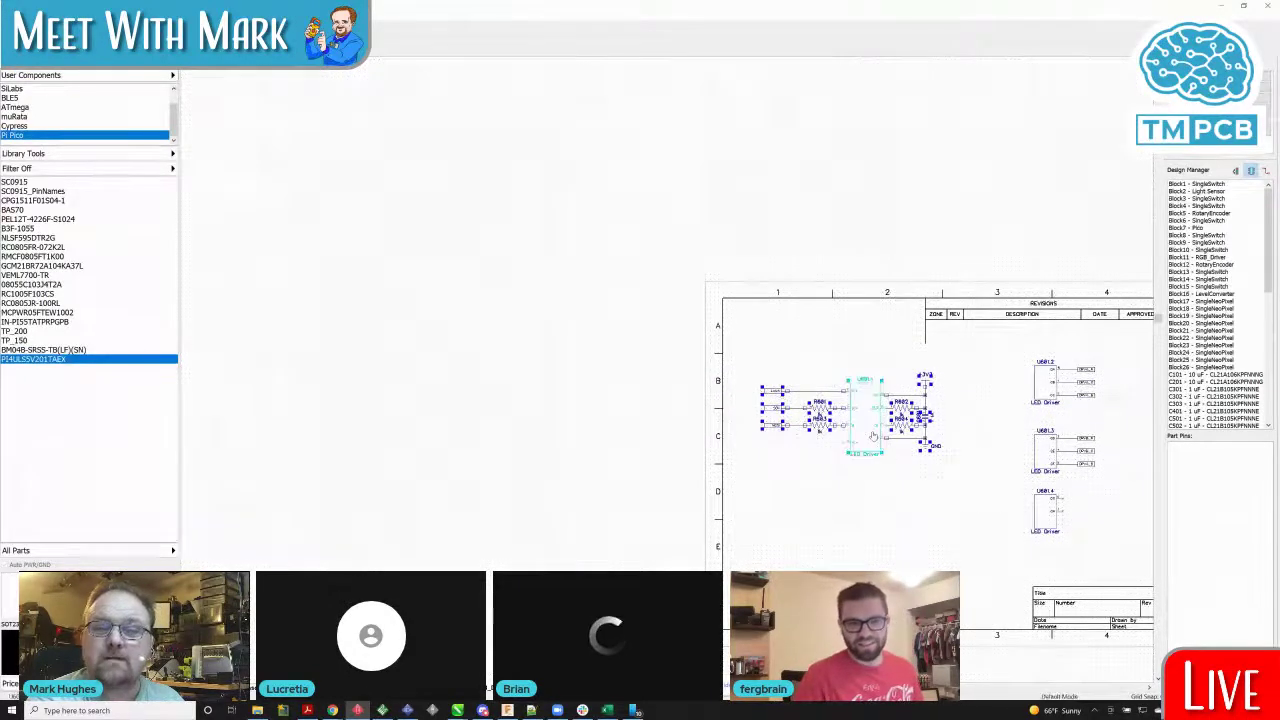
click(811, 498)
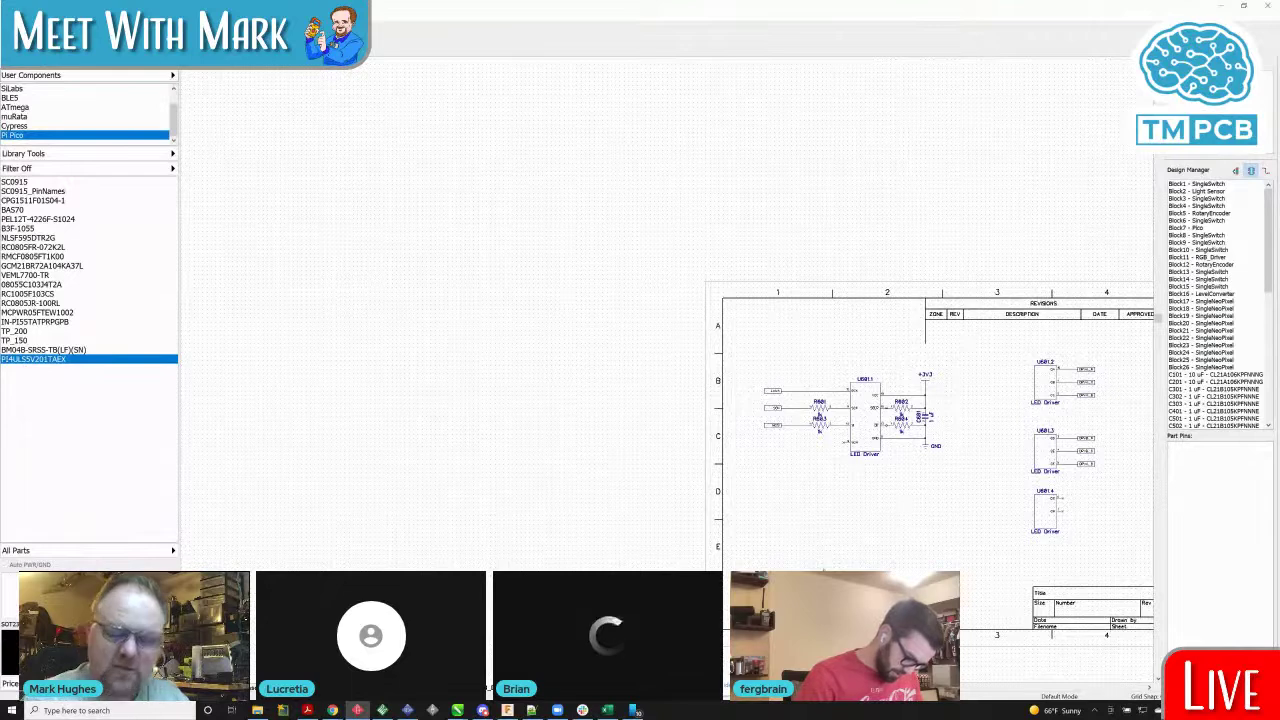
Step: Pan to the LED driver sheet's title block and open the properties of its empty Title field
scroll(896, 563, up, 3)
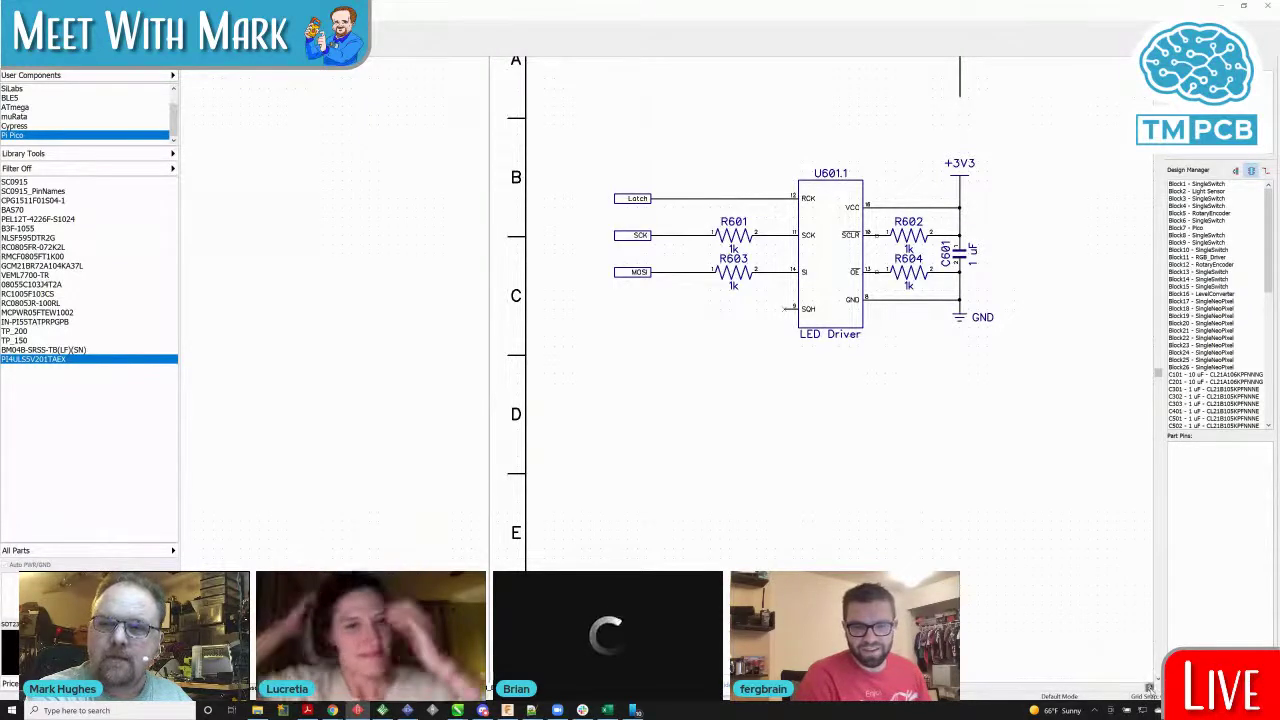
scroll(820, 300, right, 1)
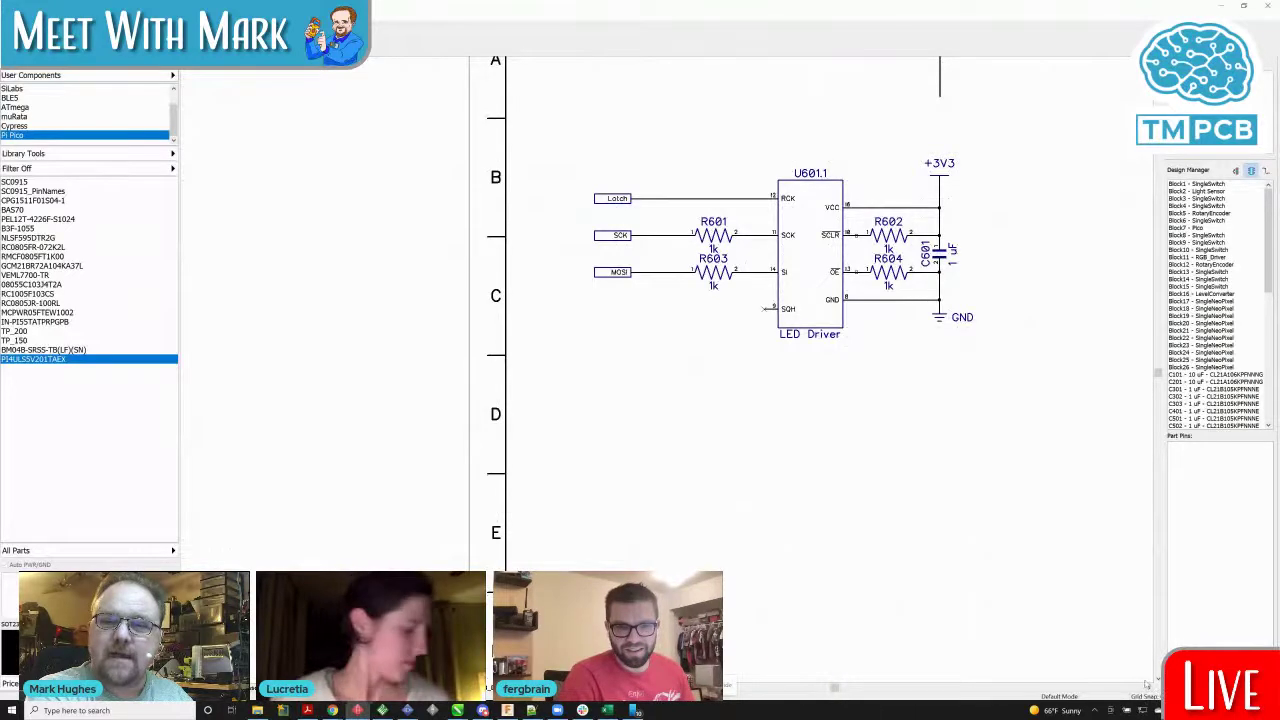
scroll(805, 300, right, 2)
scroll(805, 300, right, 10)
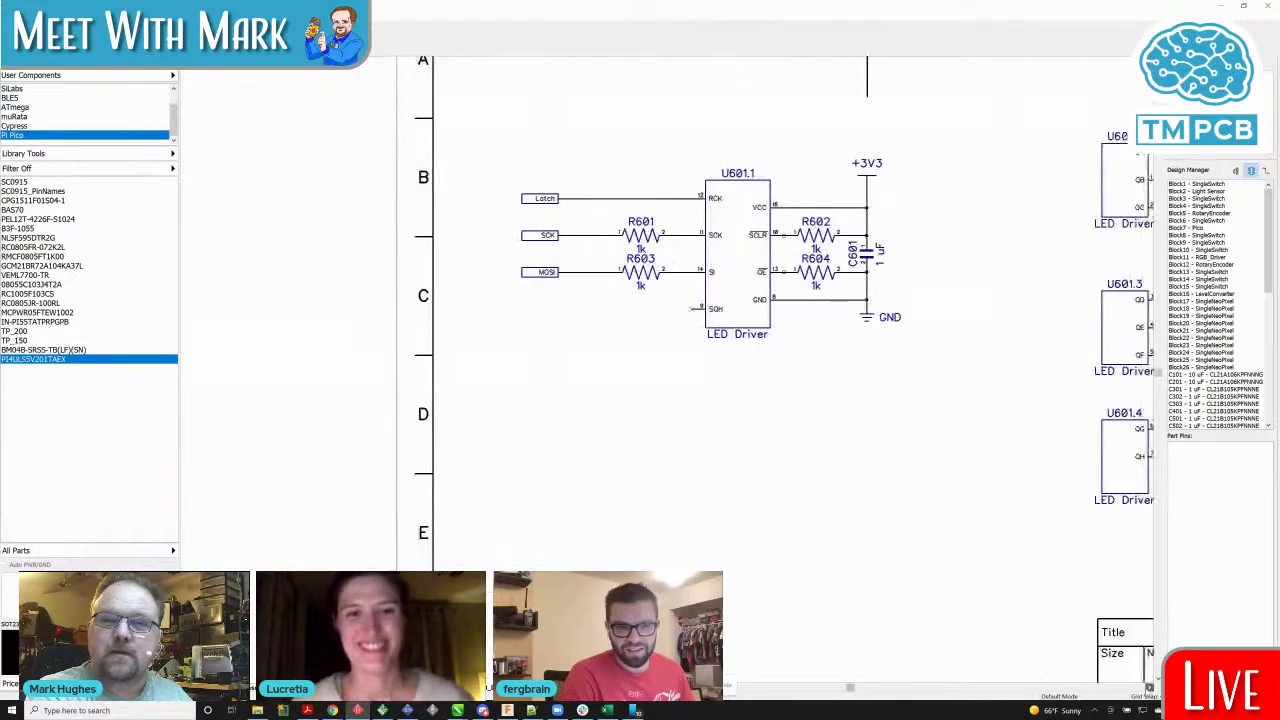
scroll(997, 489, right, 1)
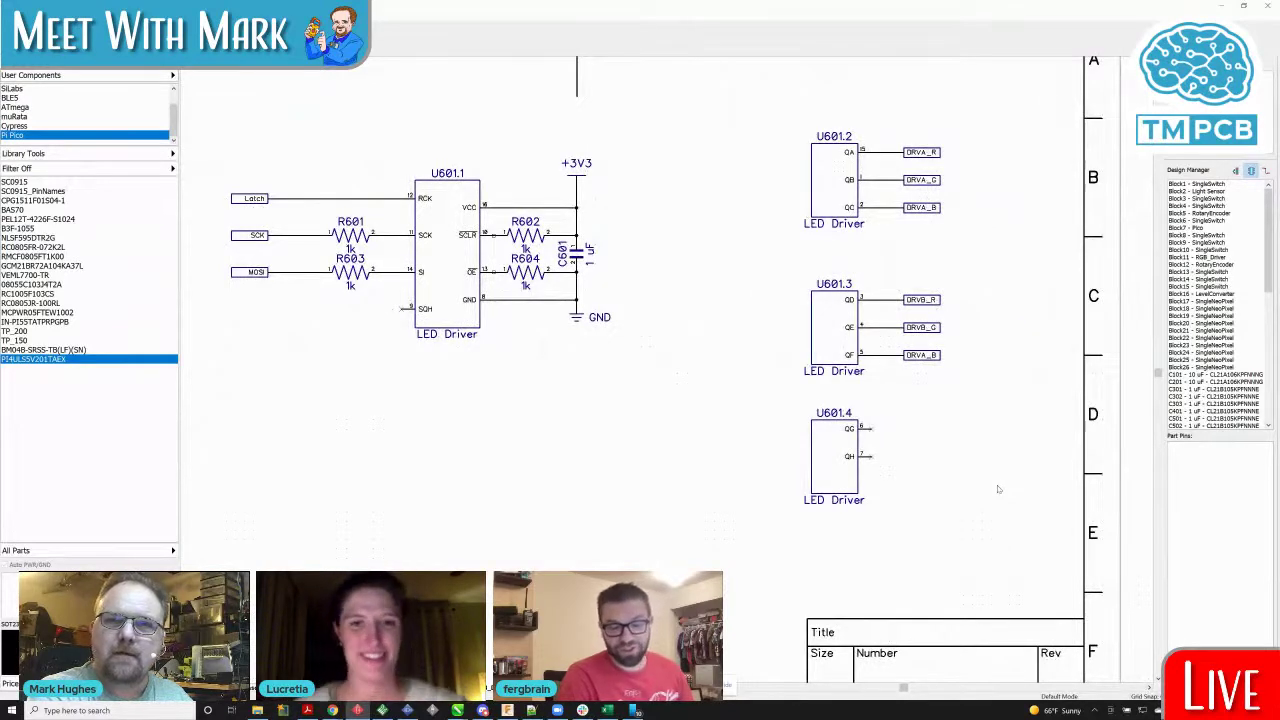
scroll(997, 489, down, 1)
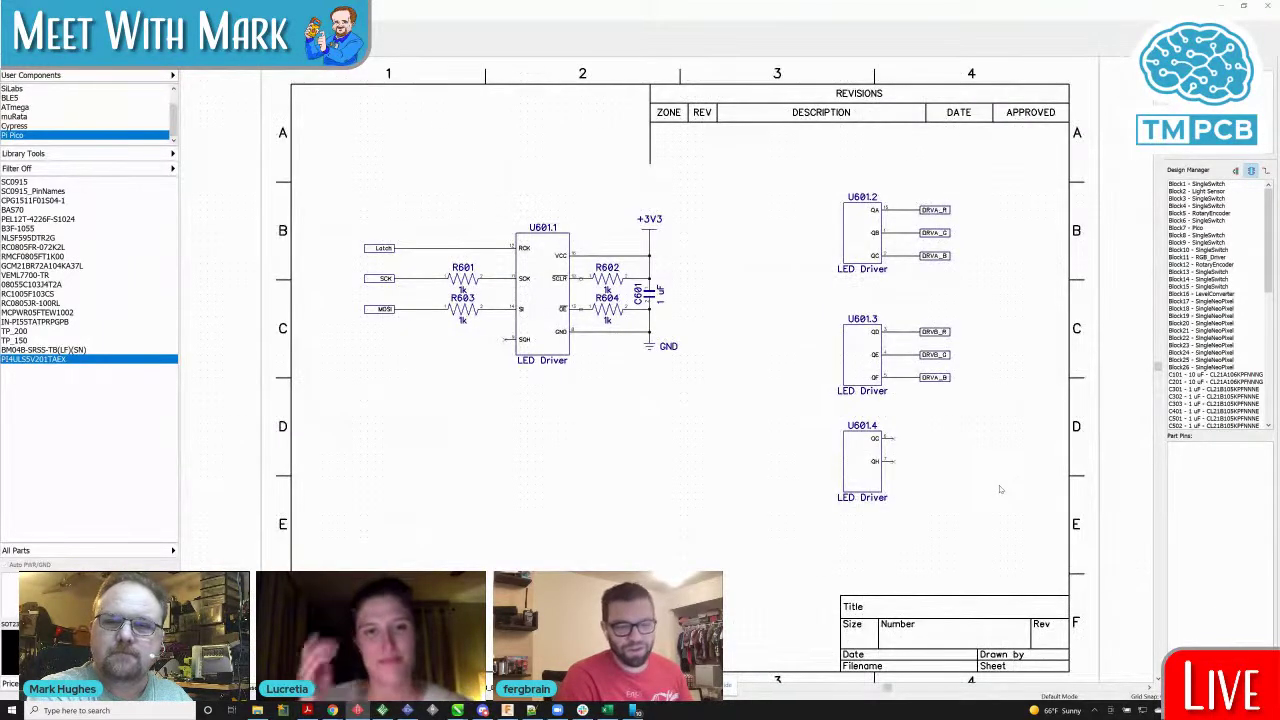
double_click(882, 608)
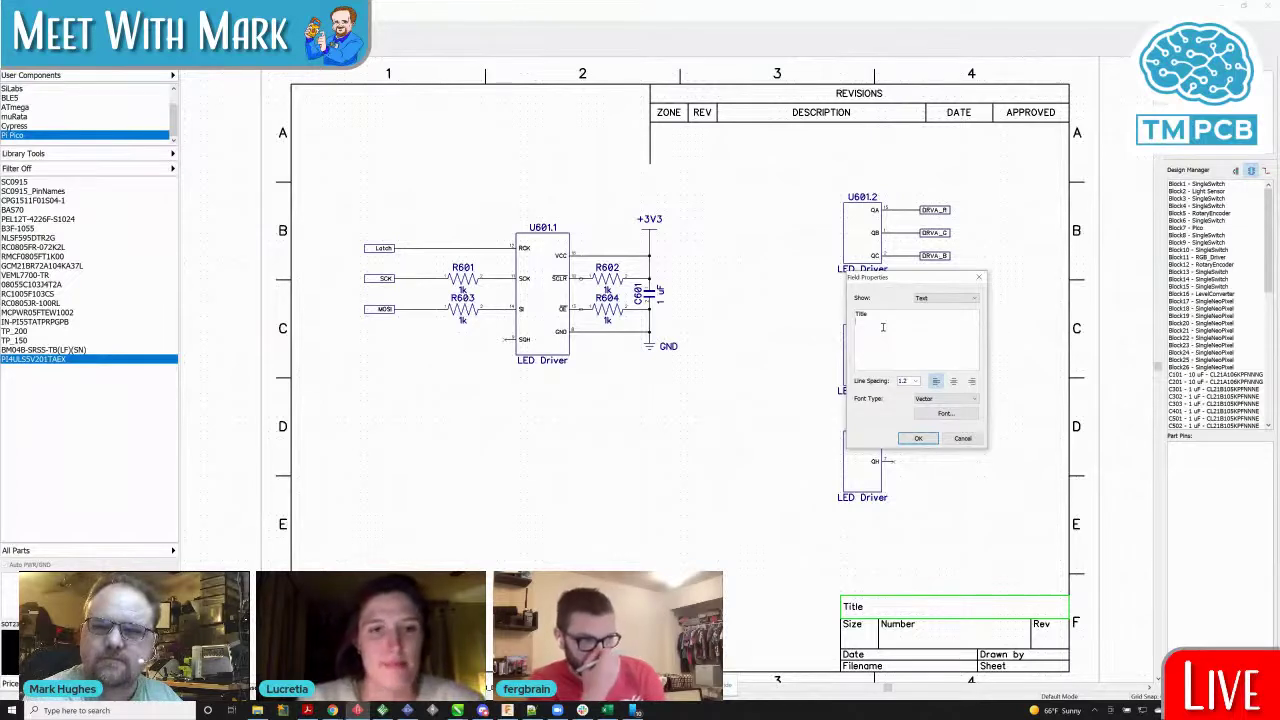
Step: Replace the old title text with 'Macro Keypad' in the Title field and confirm
text(Pico)
key(Home)
key(BackSpace)
key(BackSpace)
key(BackSpace)
key(BackSpace)
key(BackSpace)
key(BackSpace)
key(BackSpace)
key(BackSpace)
key(BackSpace)
key(BackSpace)
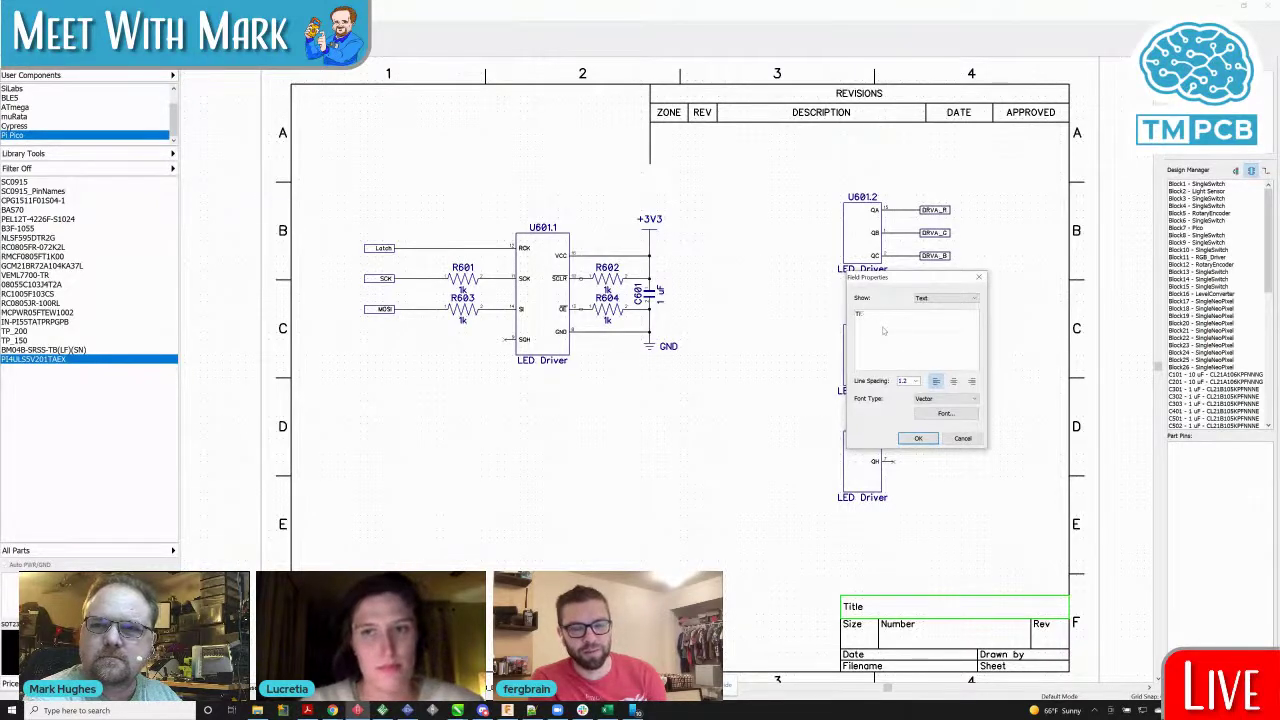
text(Macro Keypad)
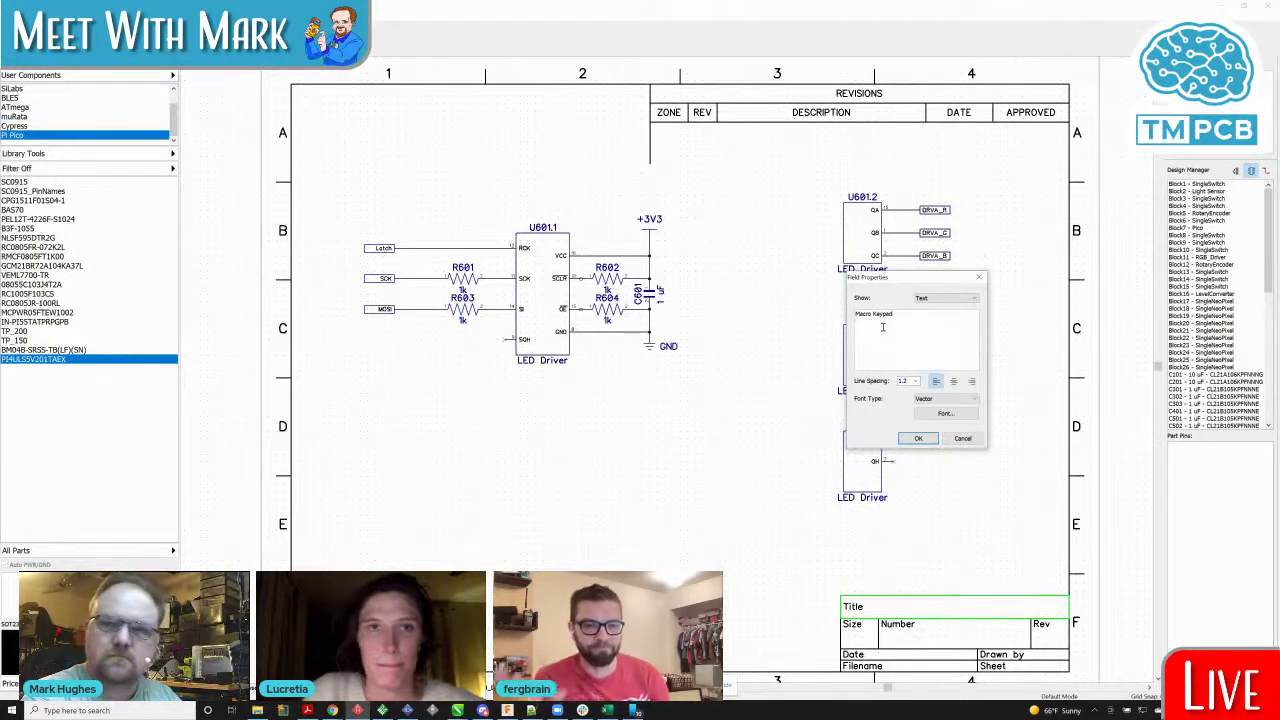
click(917, 440)
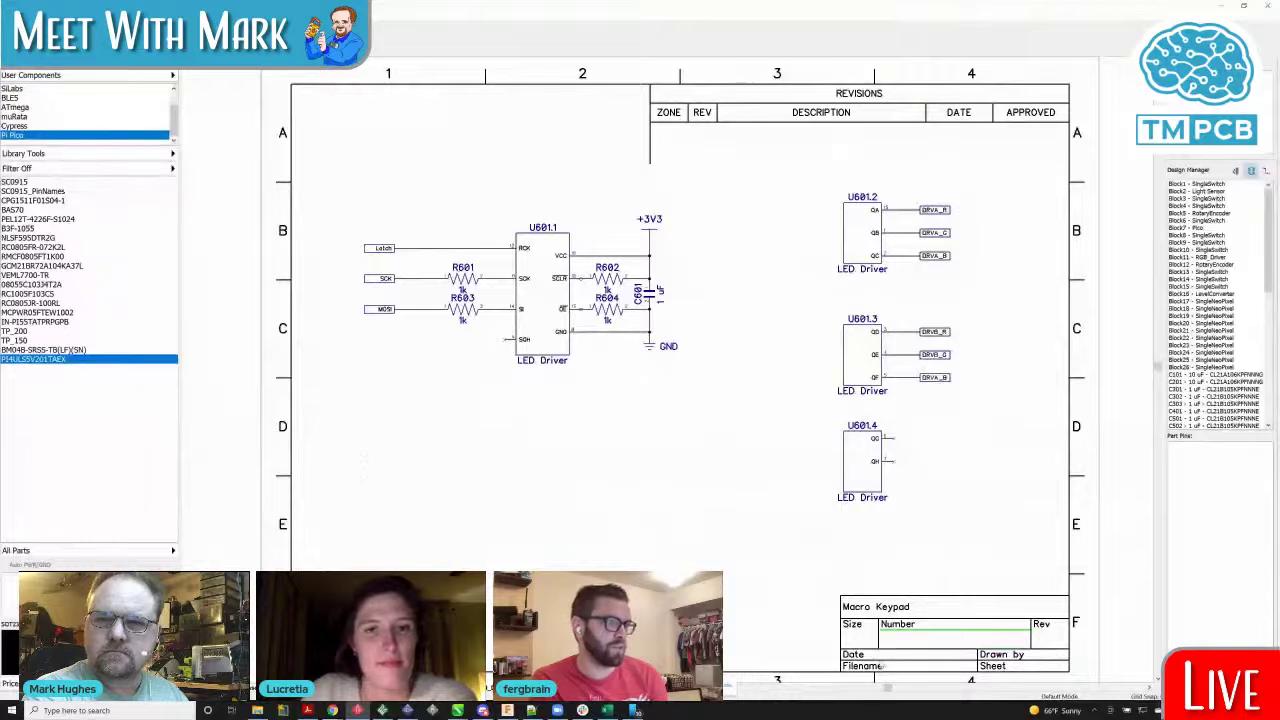
Step: Enter 20211026 as the title block's Date field value and confirm
double_click(880, 656)
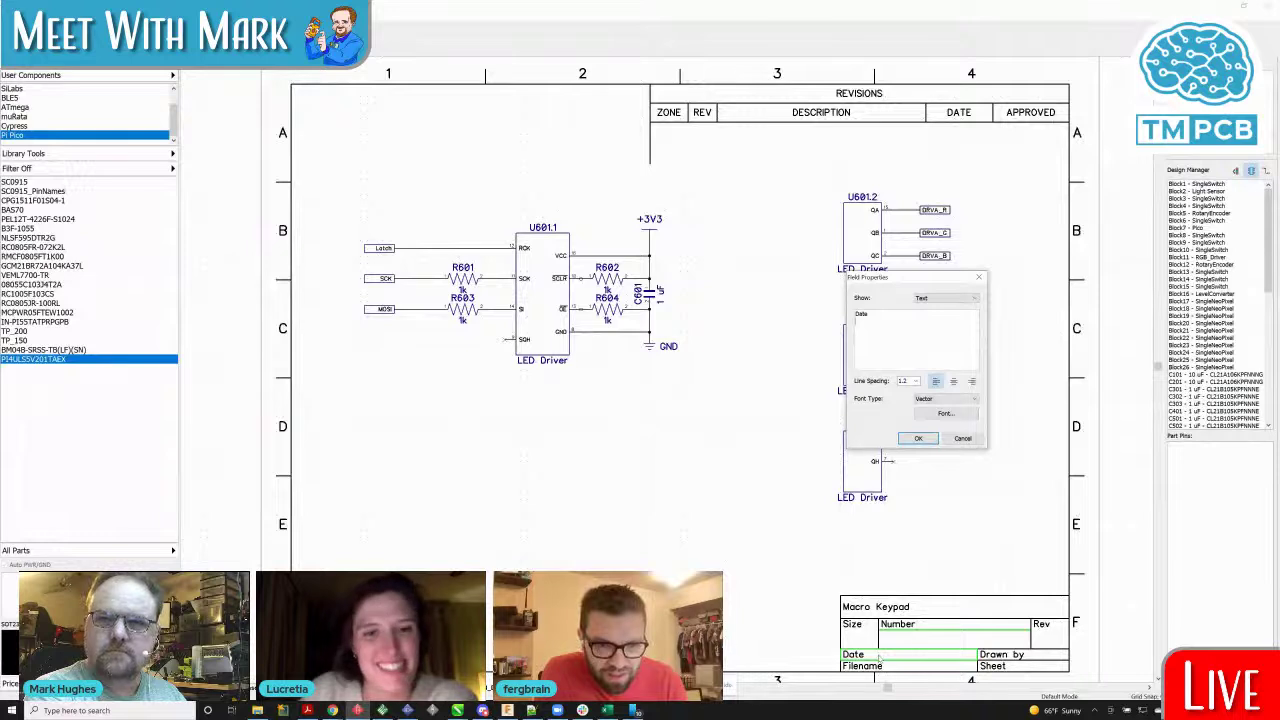
text(20211026)
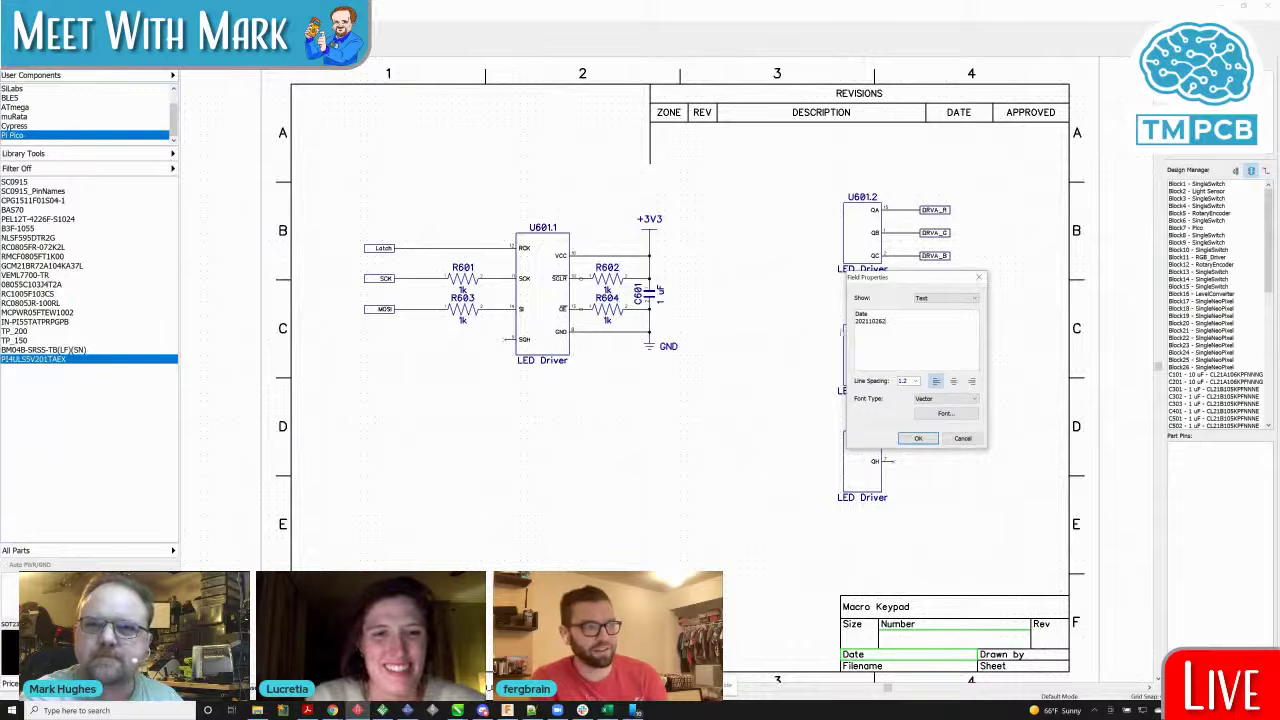
drag(914, 328, 785, 325)
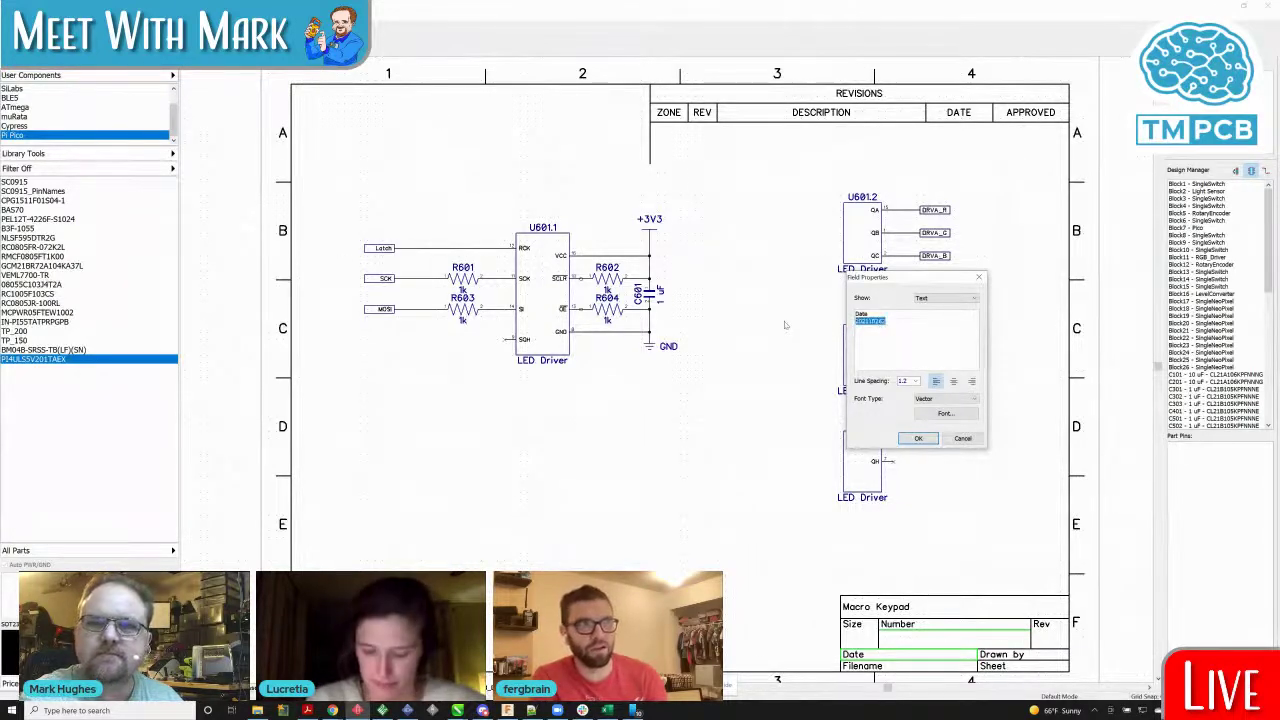
text(20)
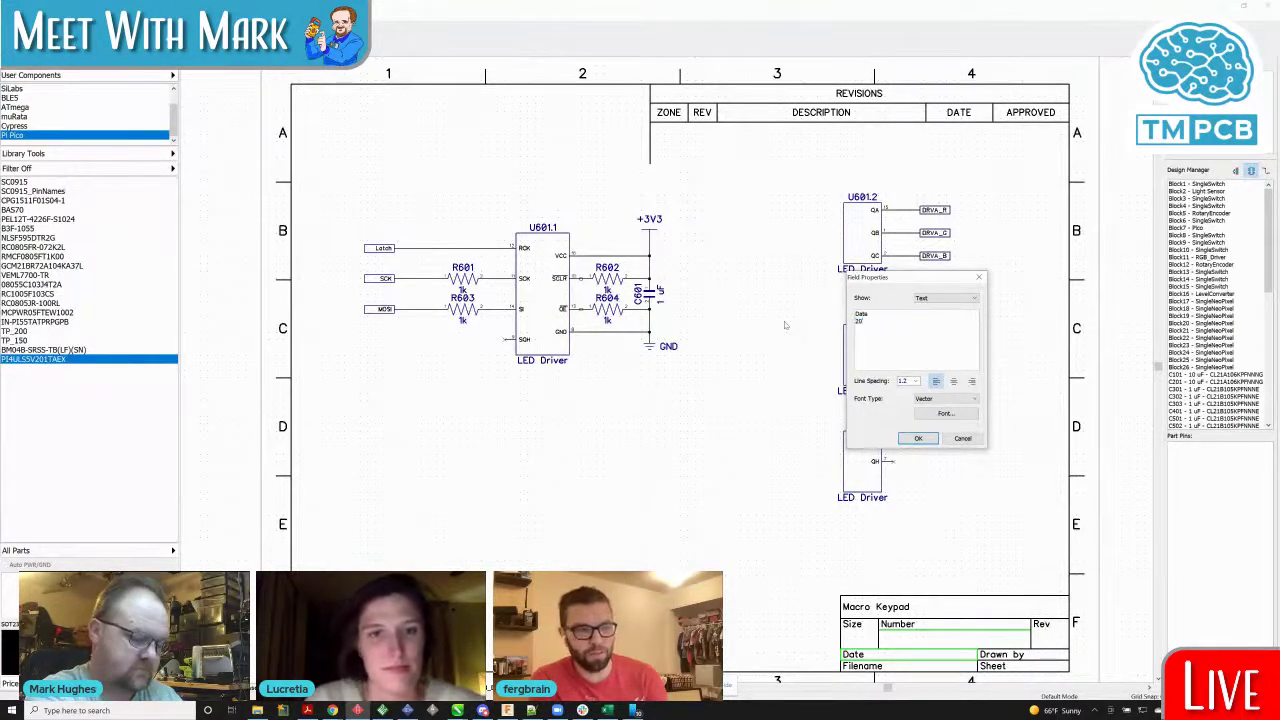
text(21)
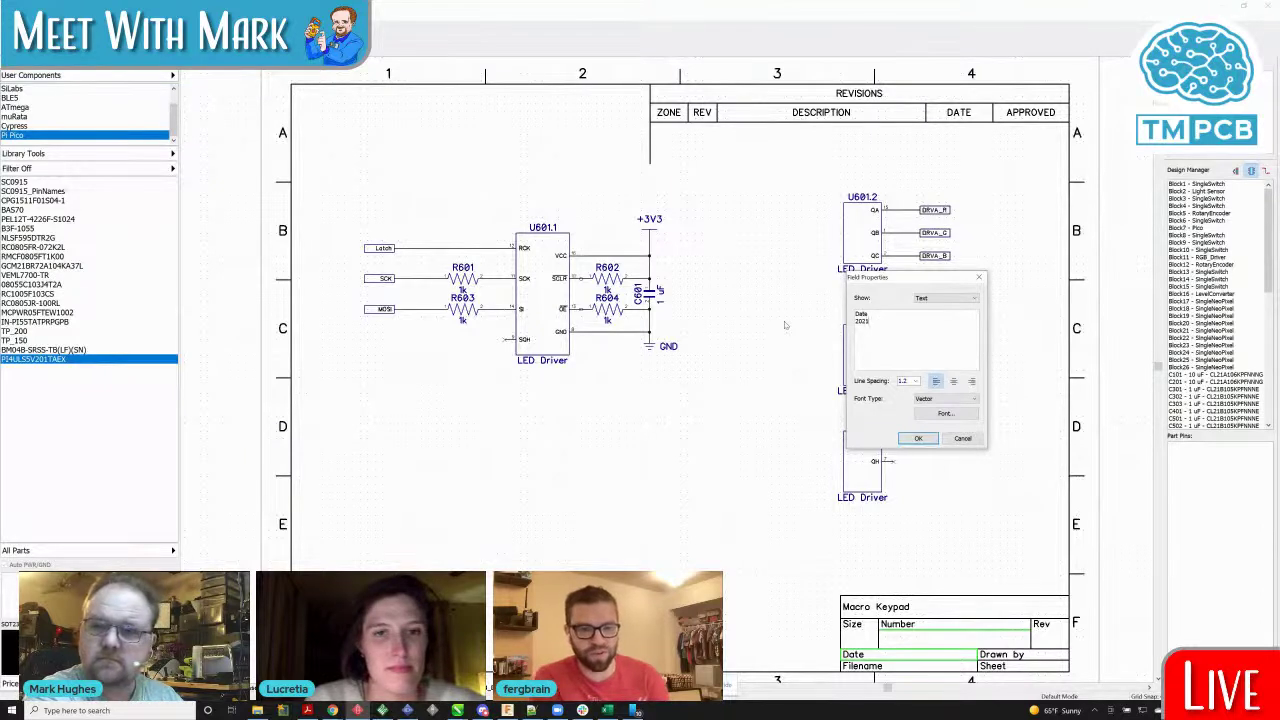
text(1026)
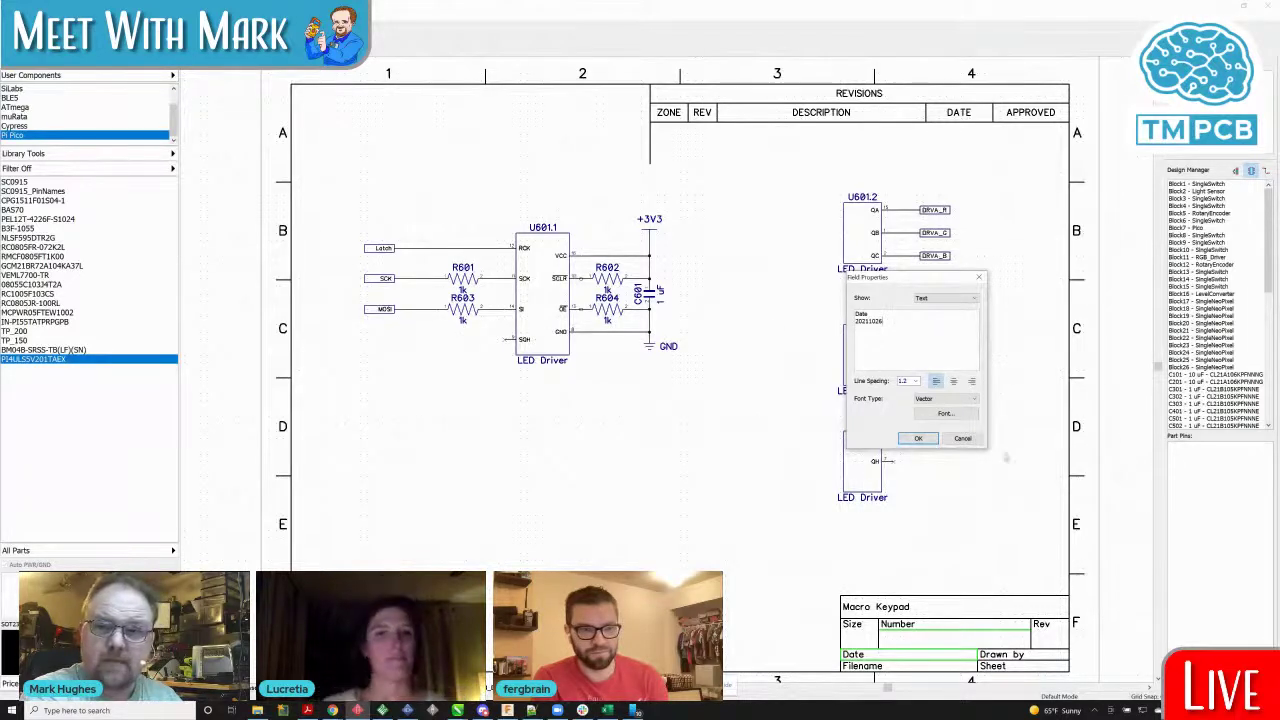
click(914, 439)
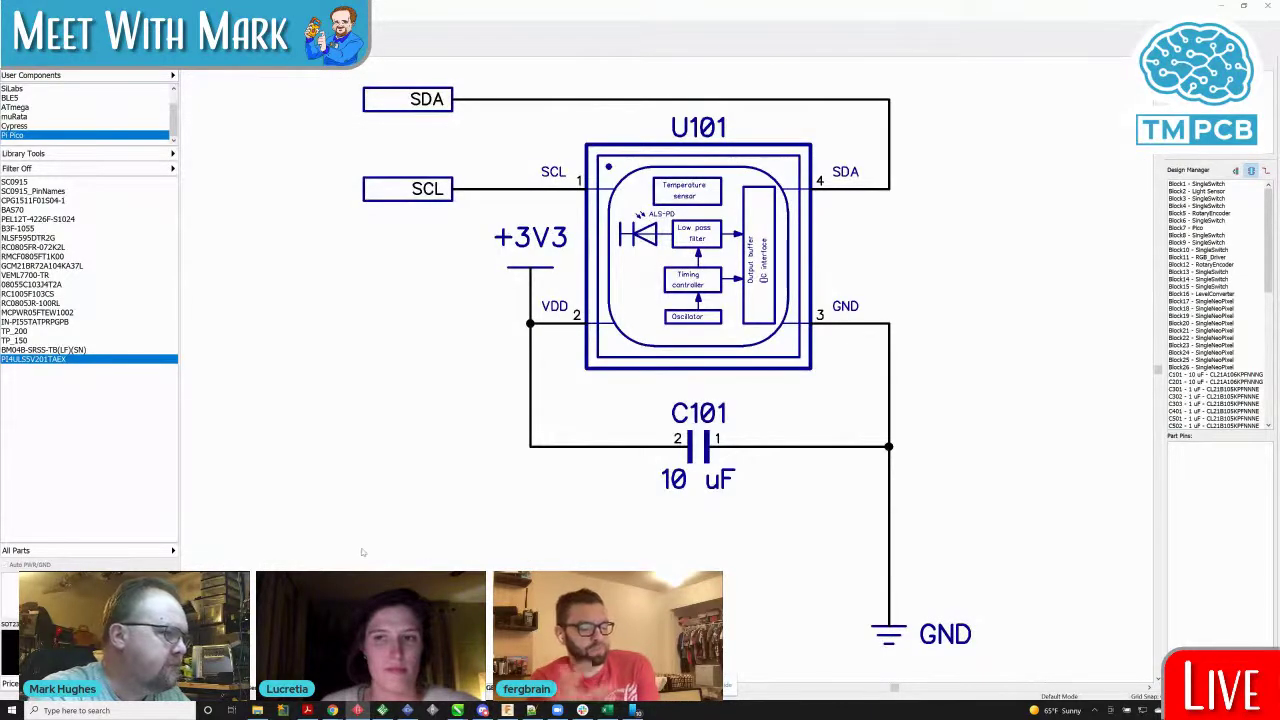
Step: Zoom out on the Light Sensor sheet to show U101, its SDA/SCL lines and C101
scroll(363, 552, down, 3)
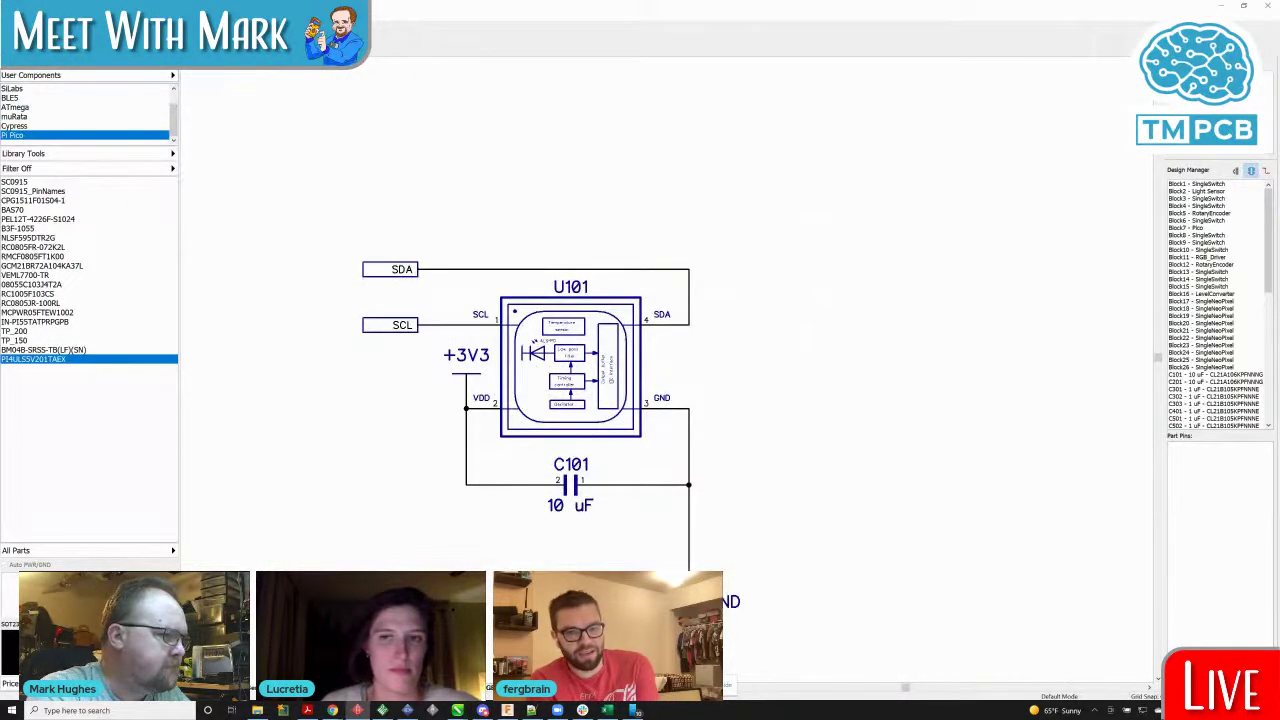
scroll(814, 144, down, 1)
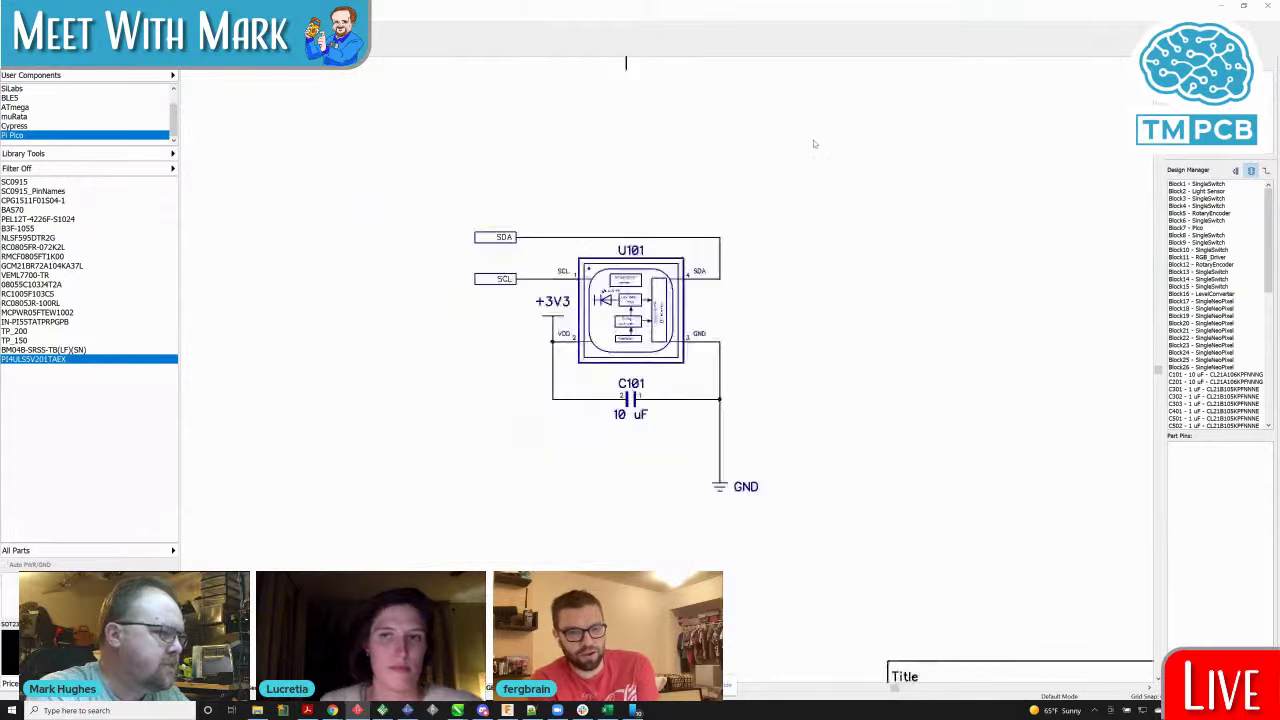